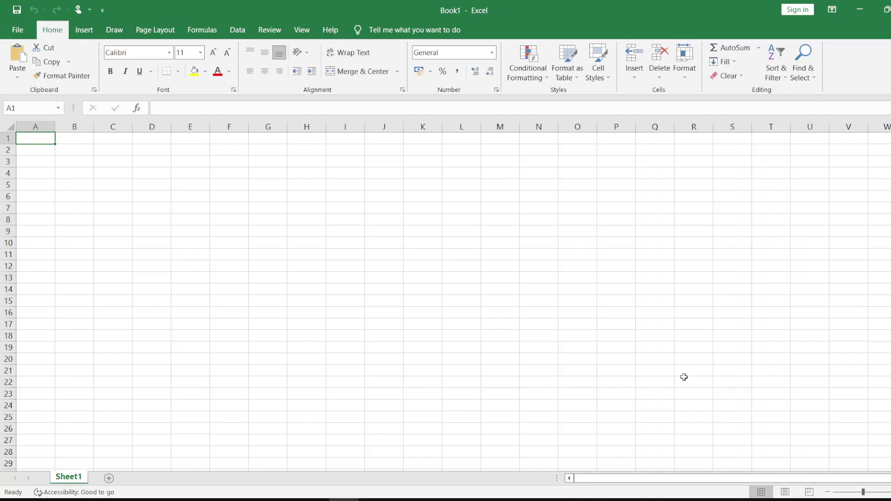
Step: Enter the title RENTAL PS ARVAMART in cell A1
text(R)
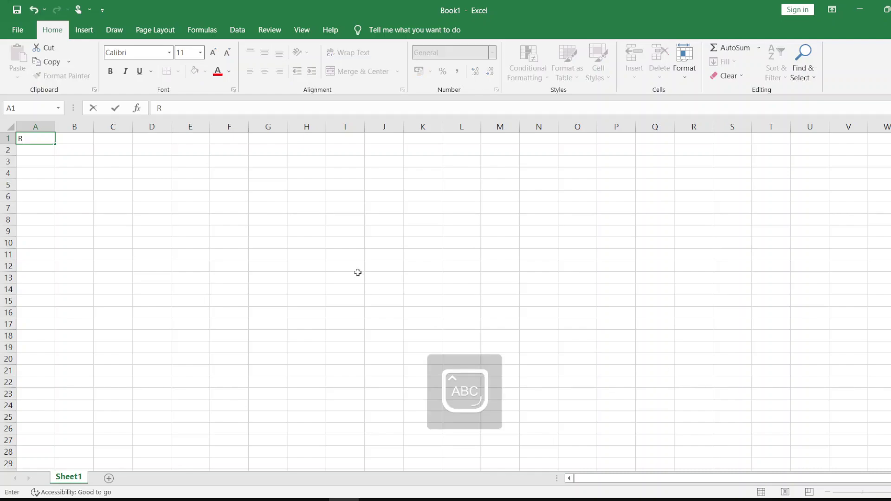
text(ENTAL )
text(PS)
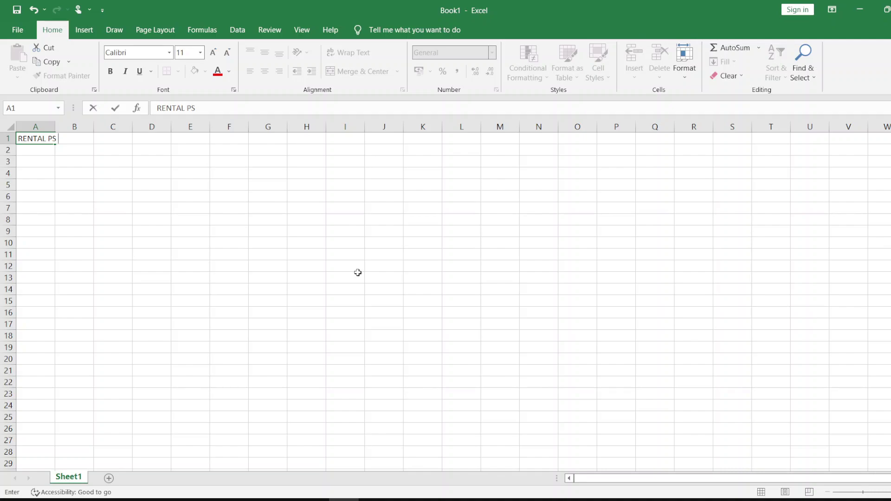
text( ARV)
text(AMART)
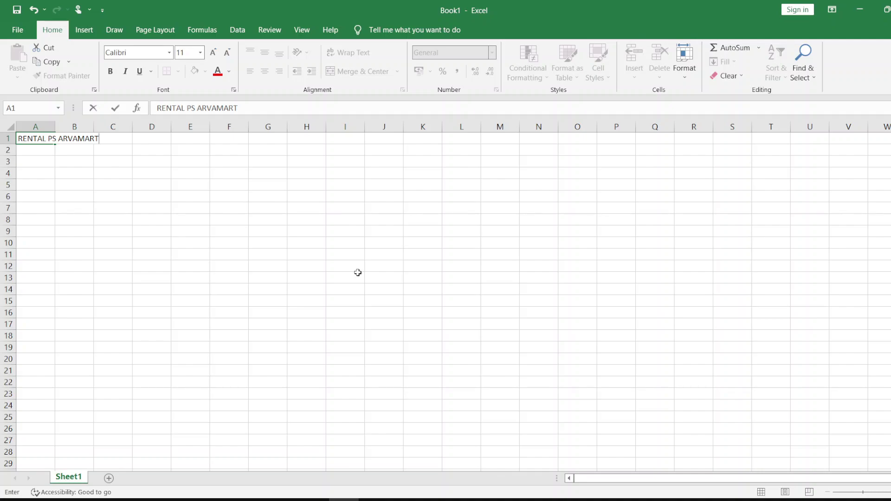
key(Return)
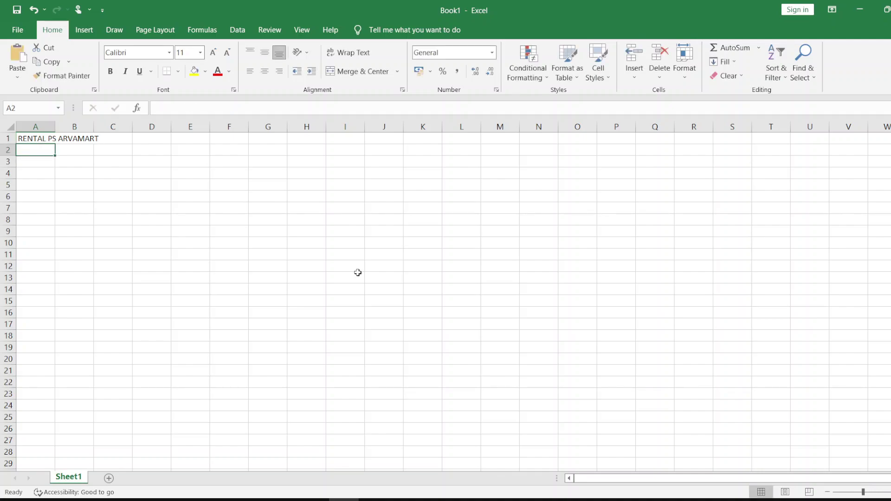
Step: Type the headings No., Pelanggan, Jenis PS and Harga / Jam across A2:D2
text(No)
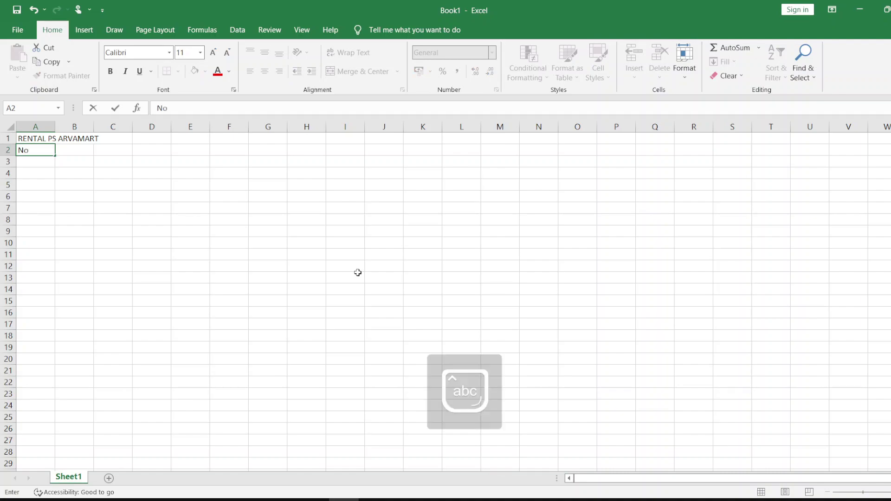
text(.)
key(Tab)
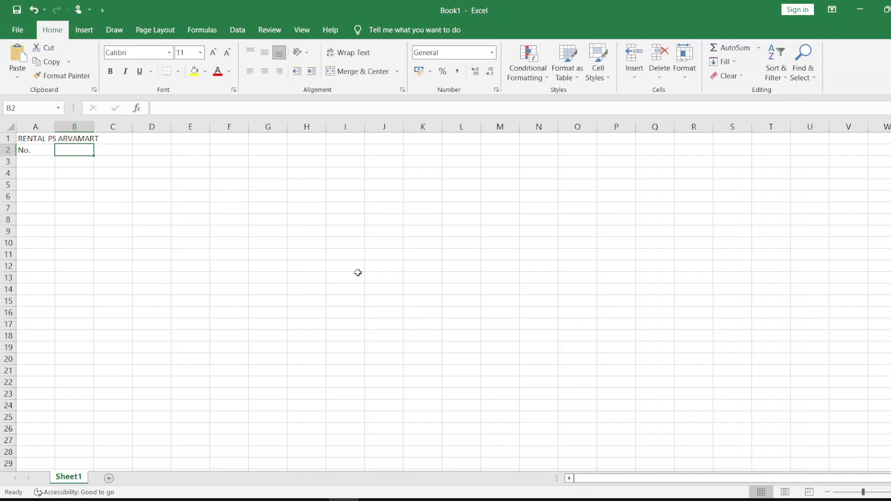
key(Caps_Lock)
text(P)
key(Caps_Lock)
text(el)
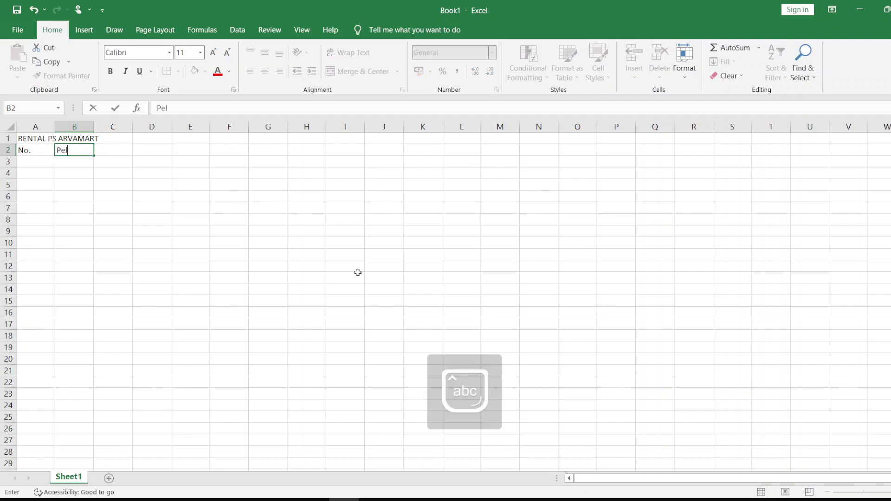
text(anggan)
key(Tab)
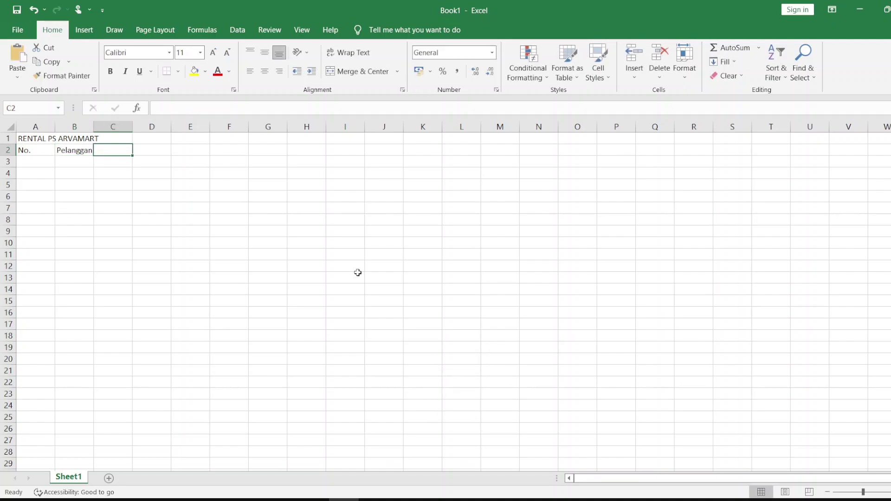
key(Caps_Lock)
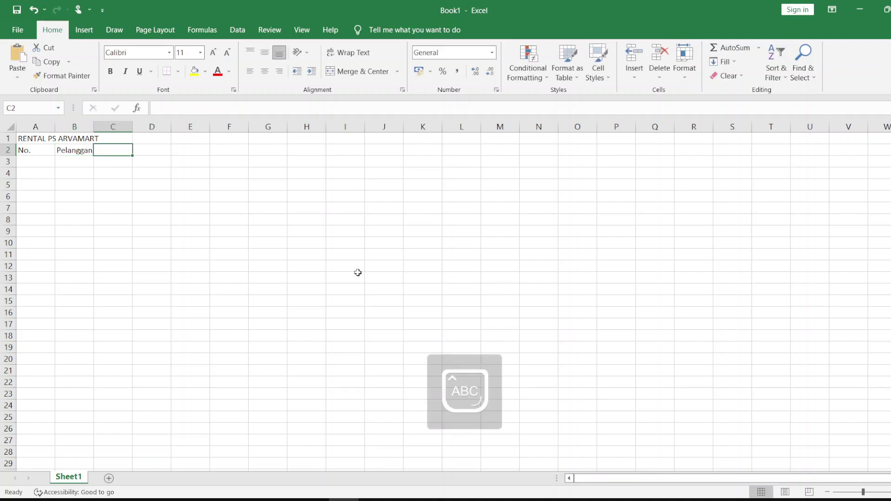
text(Jenis)
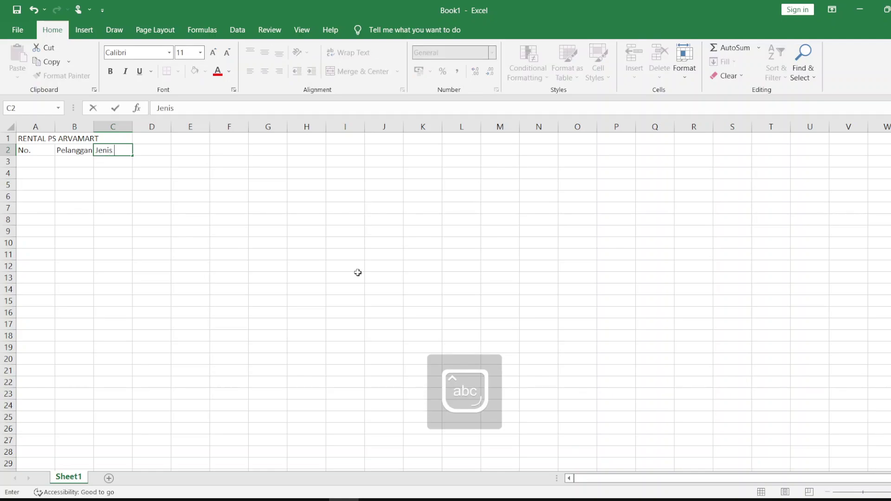
text( PS)
key(Tab)
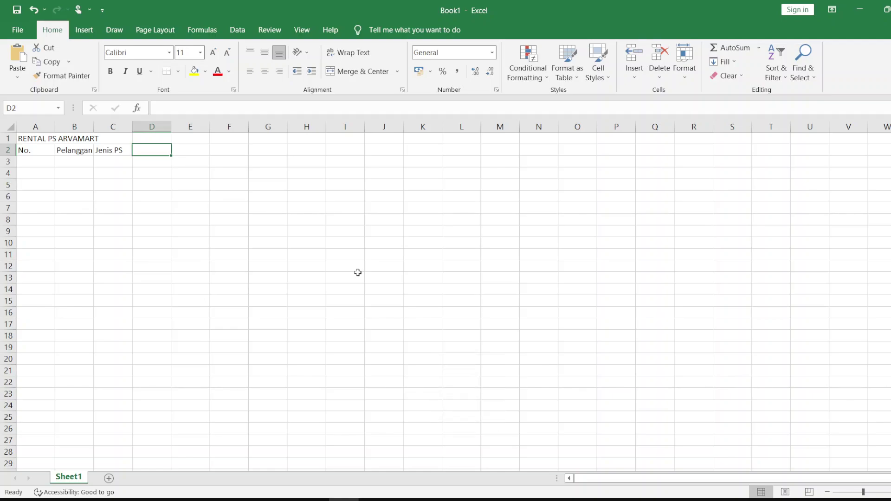
text(j)
key(BackSpace)
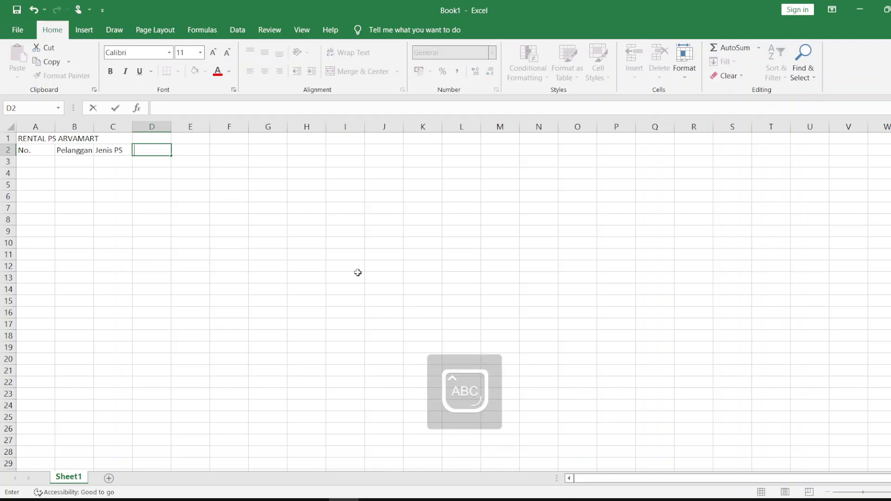
text(J)
key(Caps_Lock)
text(H)
text(arga /)
key(Caps_Lock)
key(Caps_Lock)
text(am)
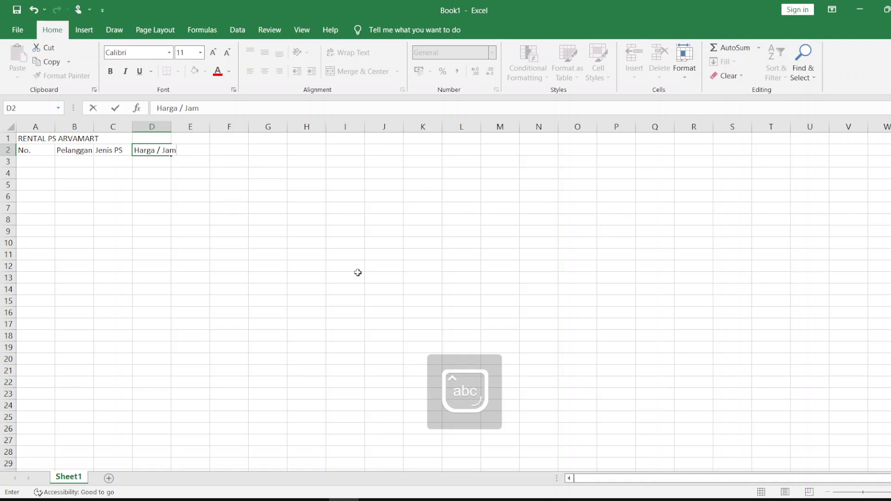
key(Tab)
Step: Add the headings Jam Masuk, Jam Selesai, Lama and Jumlah in E2:H2
text(J)
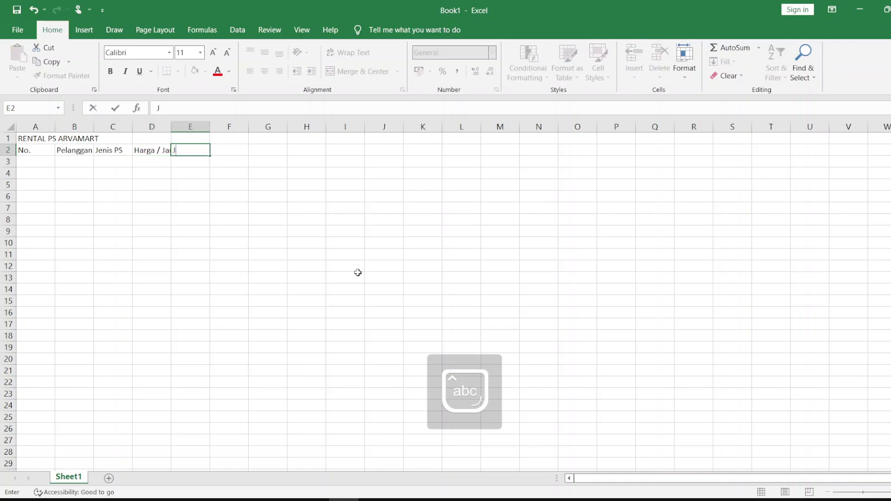
text(am)
key(Caps_Lock)
text(Masu)
text(k)
key(Tab)
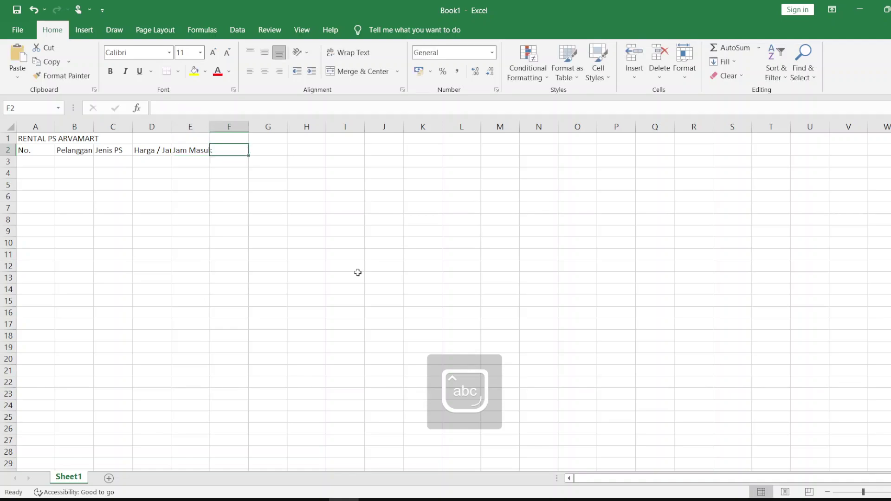
text(Jam)
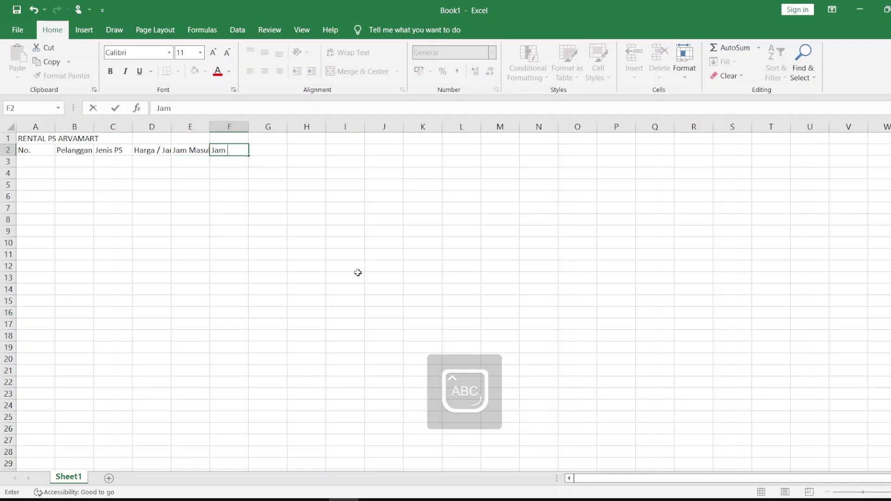
text( Selesai)
key(Tab)
key(Caps_Lock)
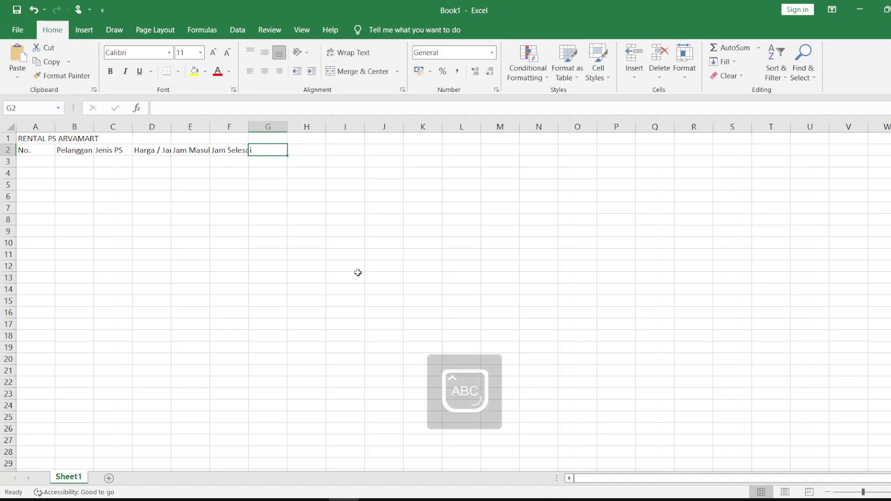
text(L)
key(Caps_Lock)
text(ama)
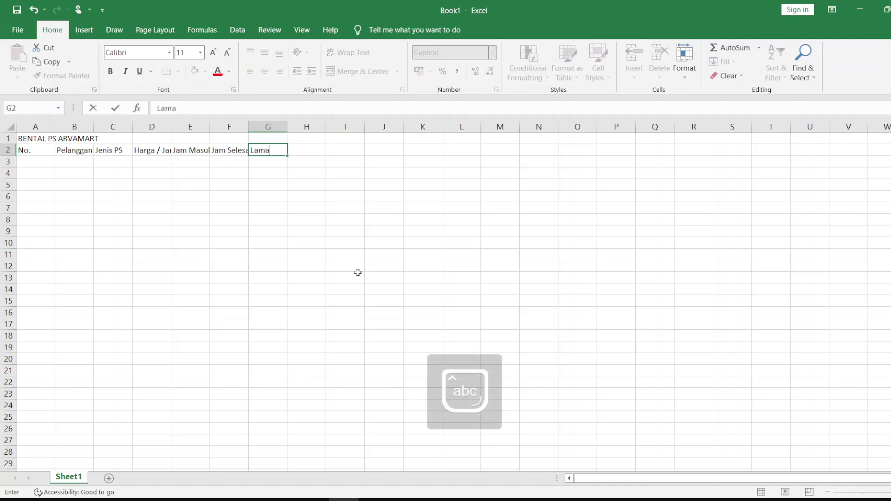
key(Tab)
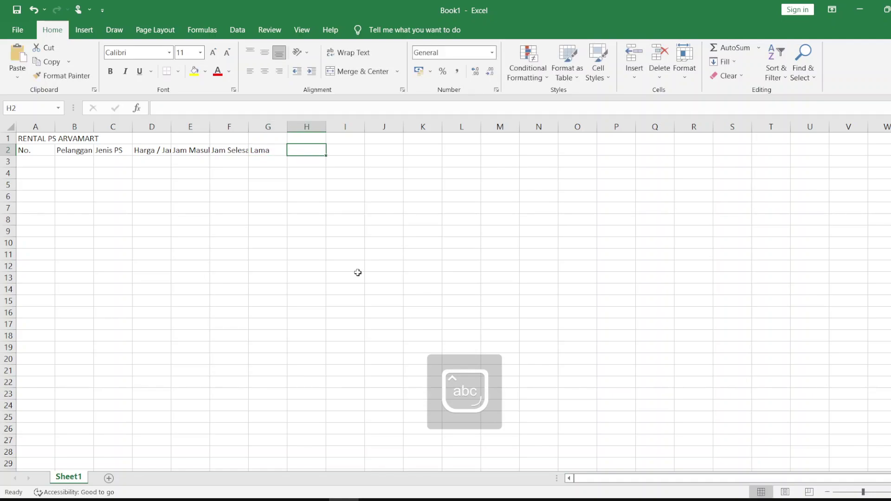
key(Caps_Lock)
text(J)
key(Caps_Lock)
text(uml)
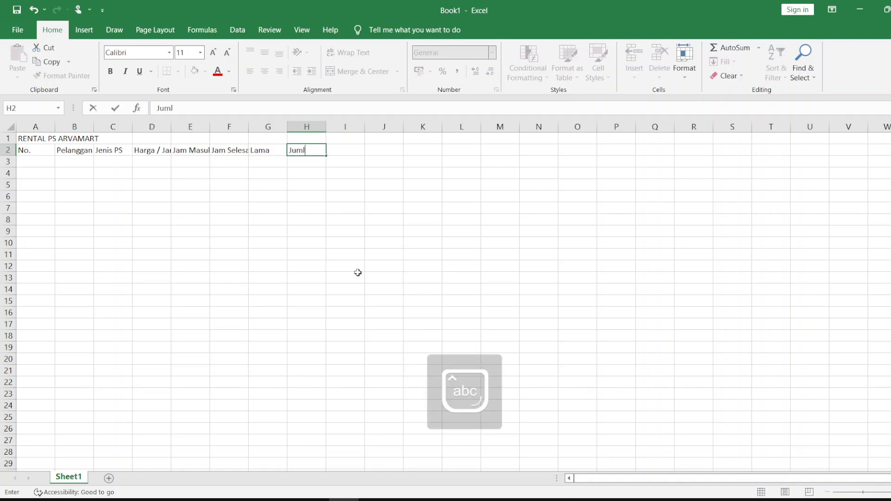
text(ah)
key(Return)
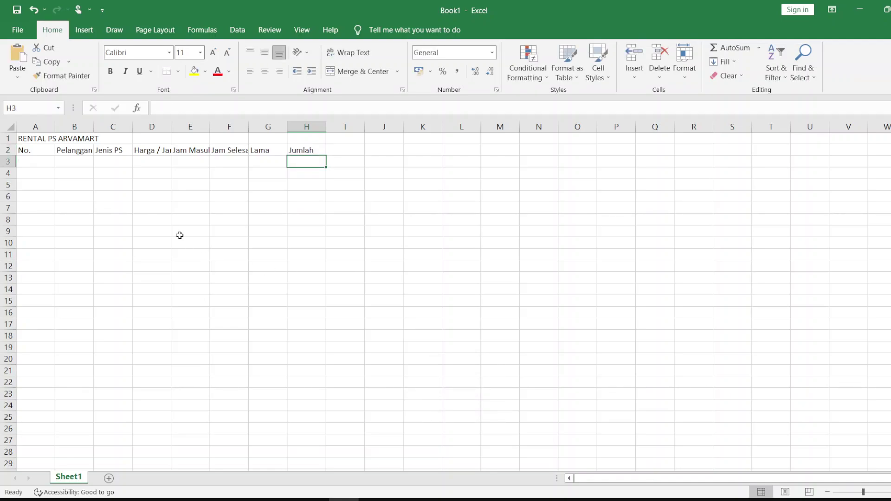
Step: Number rows A3:A7 from 1 to 5 using a fill series
click(40, 160)
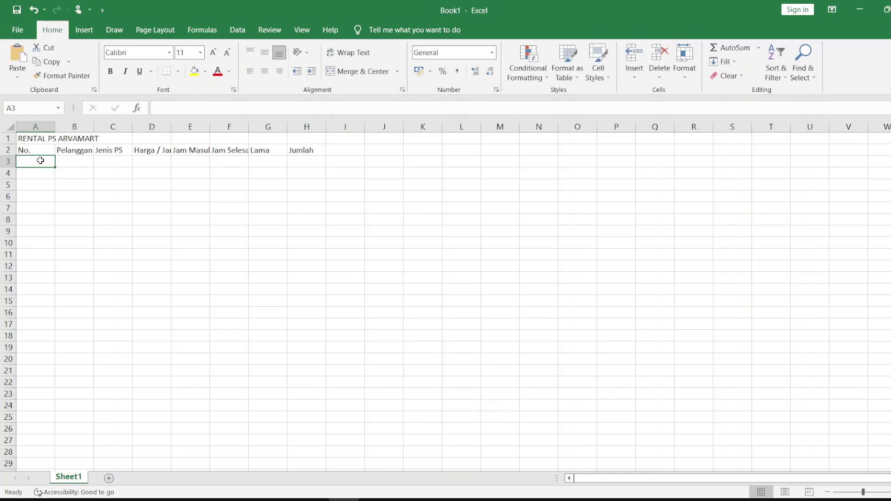
text(1)
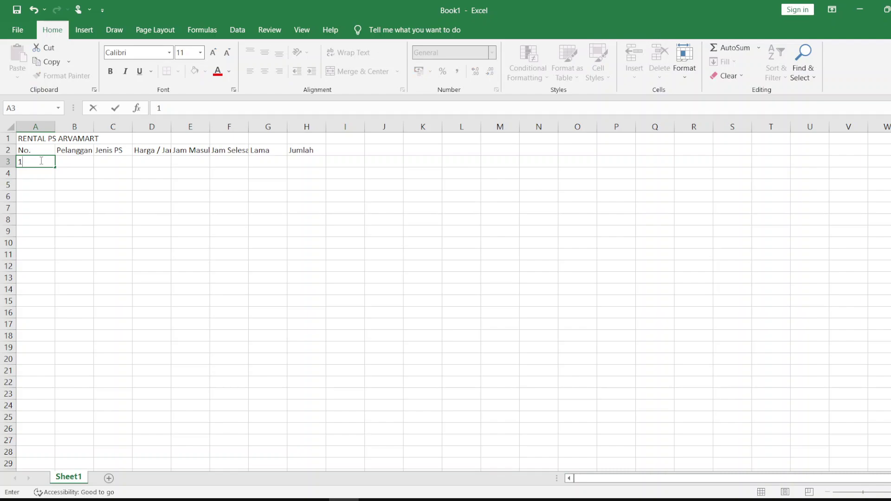
key(Return)
click(41, 160)
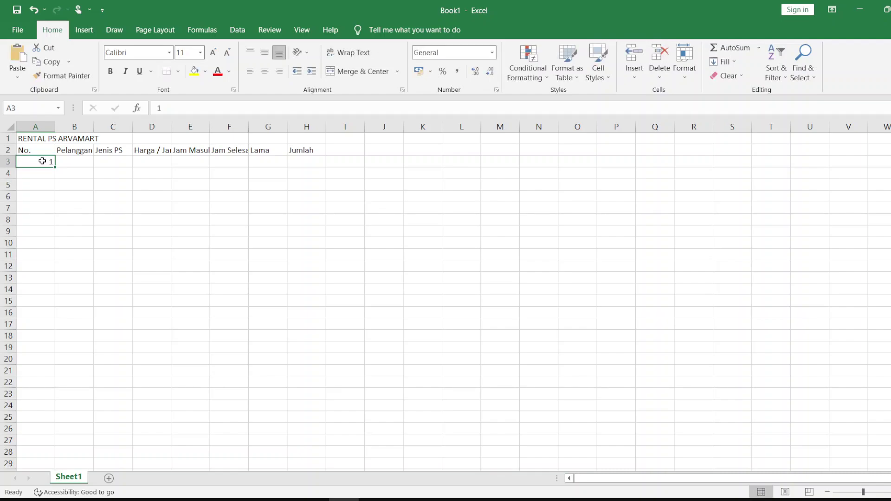
drag(54, 166, 57, 205)
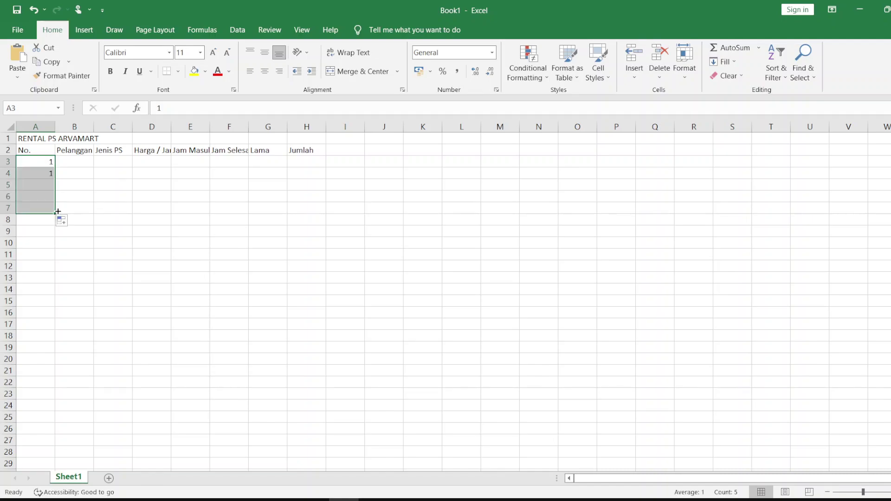
drag(57, 205, 57, 213)
click(63, 220)
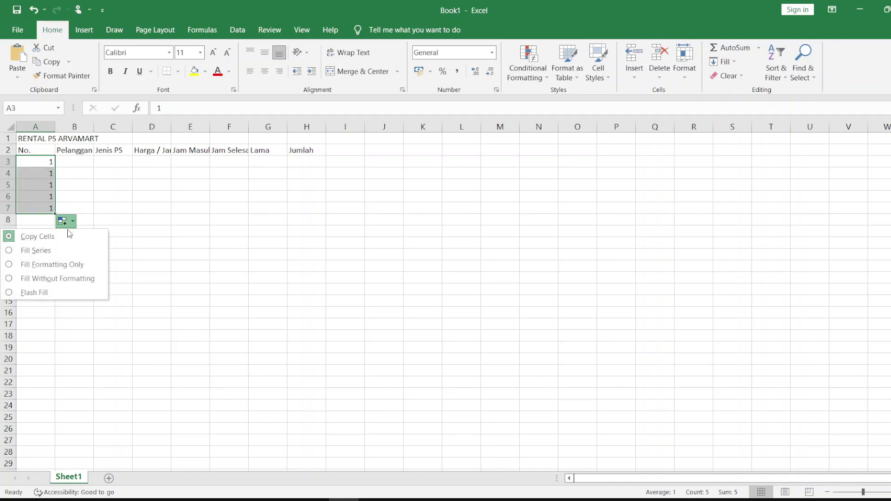
click(68, 247)
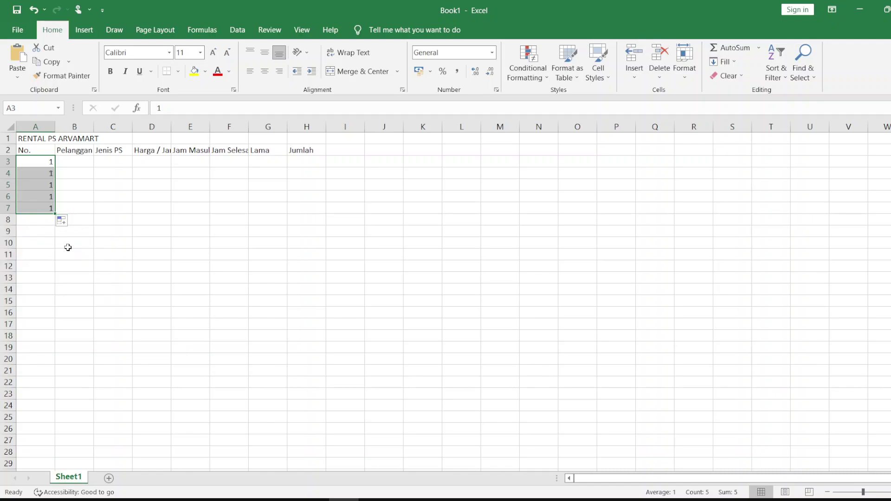
click(80, 220)
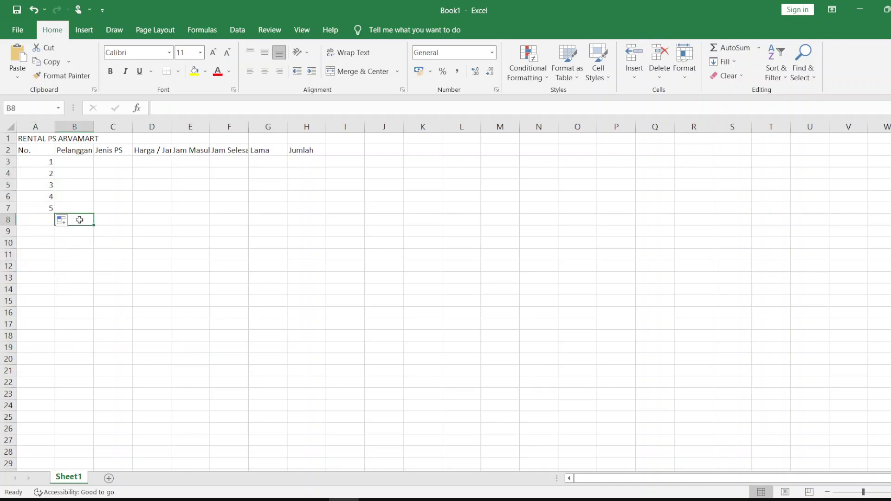
Step: Merge and centre A8:G8 and enter a bold Total label there
click(48, 220)
drag(48, 220, 255, 225)
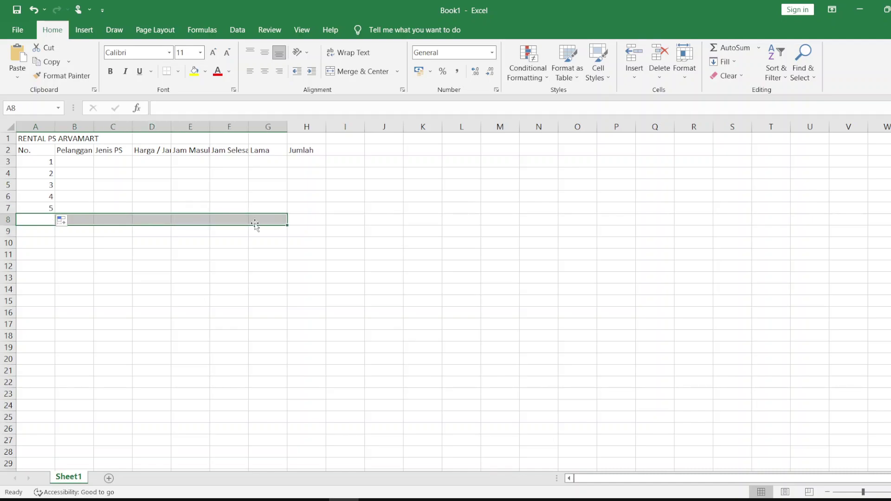
click(347, 72)
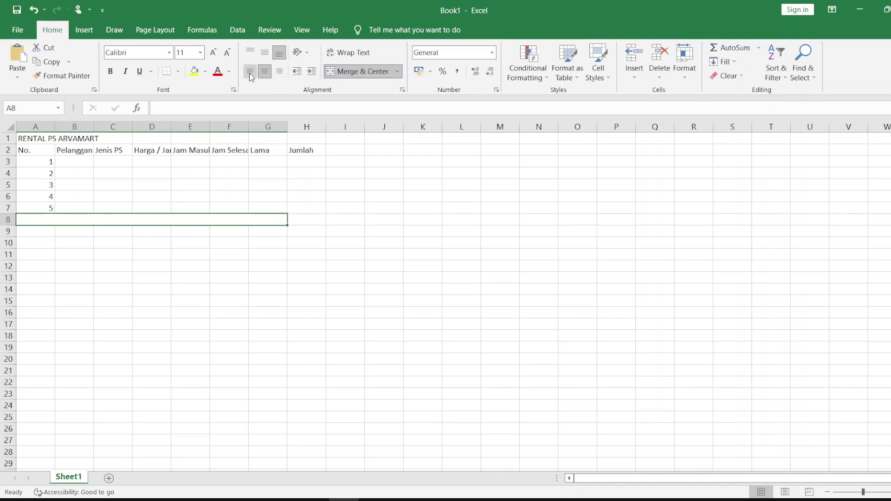
click(112, 74)
text(t)
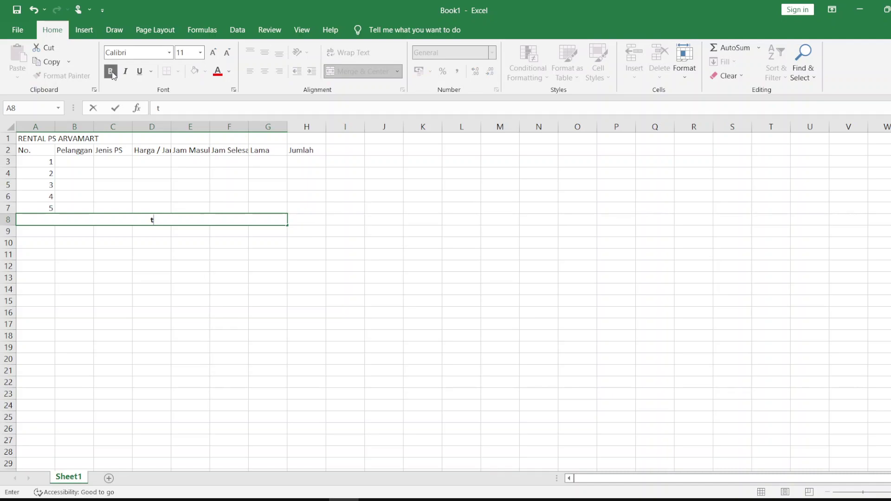
key(BackSpace)
text(Total)
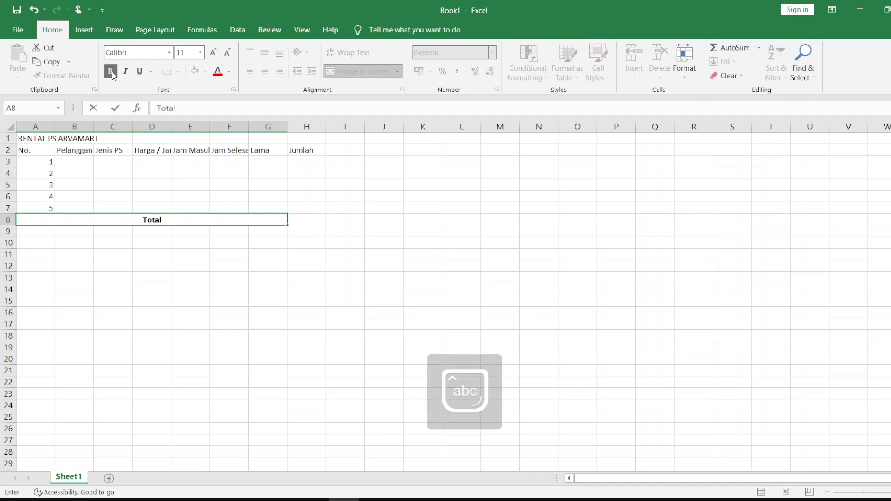
key(Return)
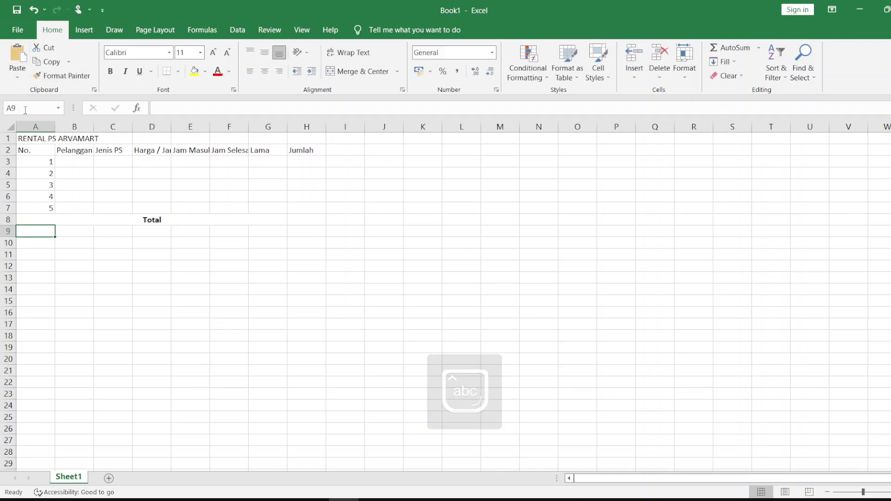
Step: Merge and centre the title across A1:H1, bold at size 16
drag(32, 138, 306, 131)
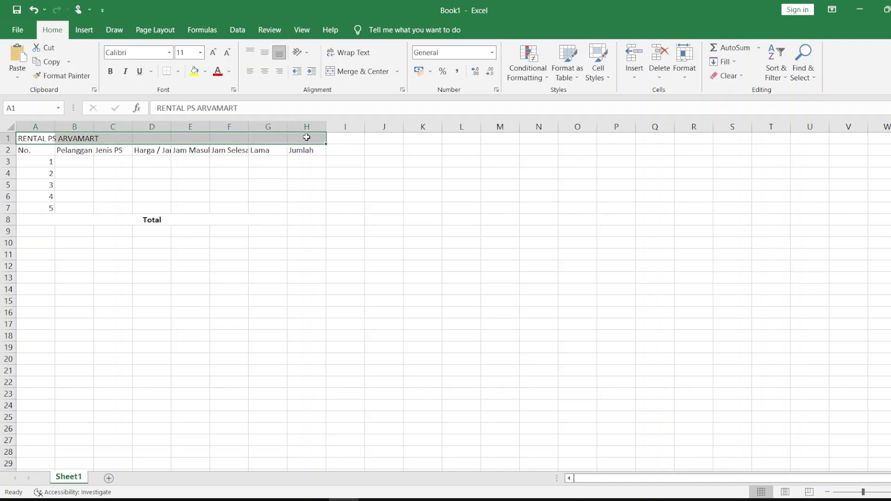
click(358, 74)
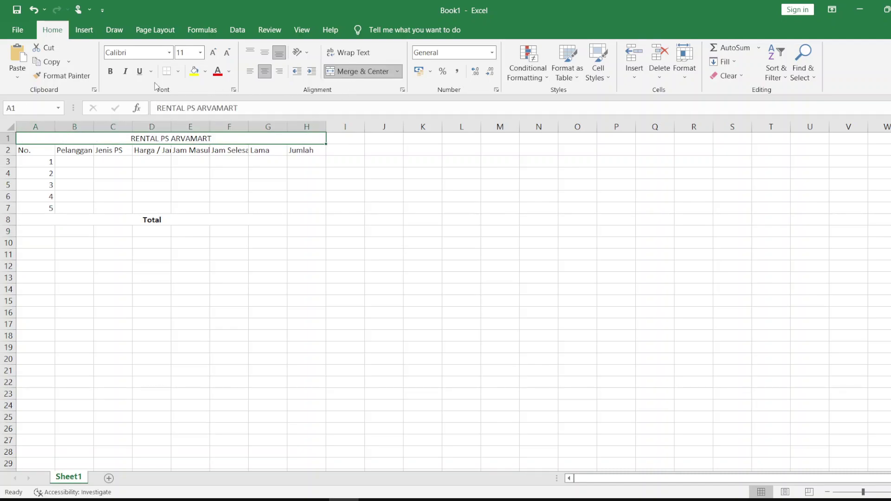
click(110, 71)
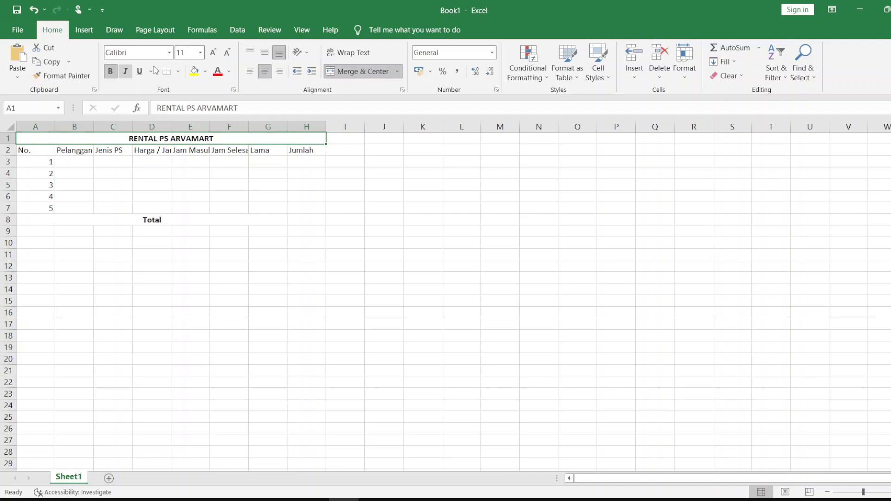
click(204, 53)
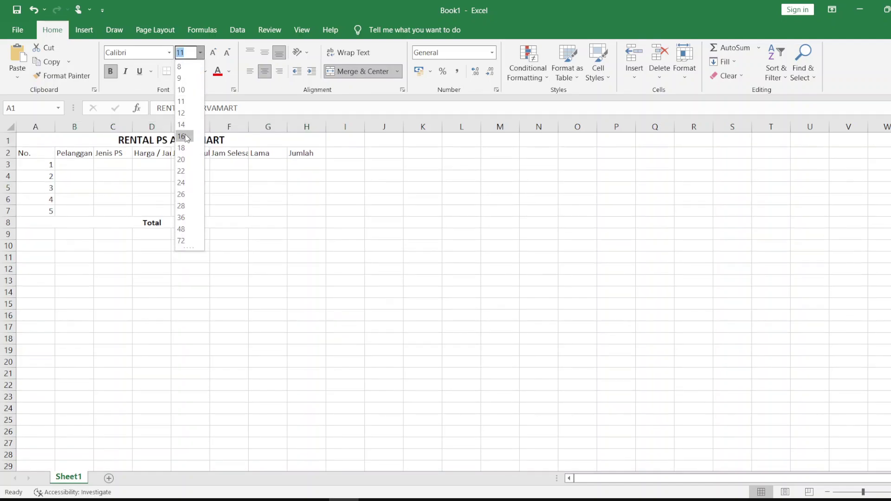
click(182, 137)
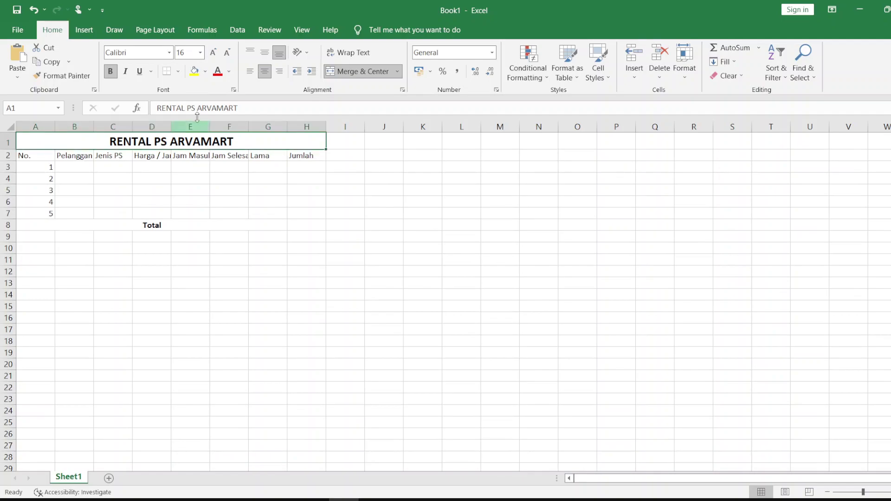
Step: Give the title band a light green fill and red font colour
click(207, 73)
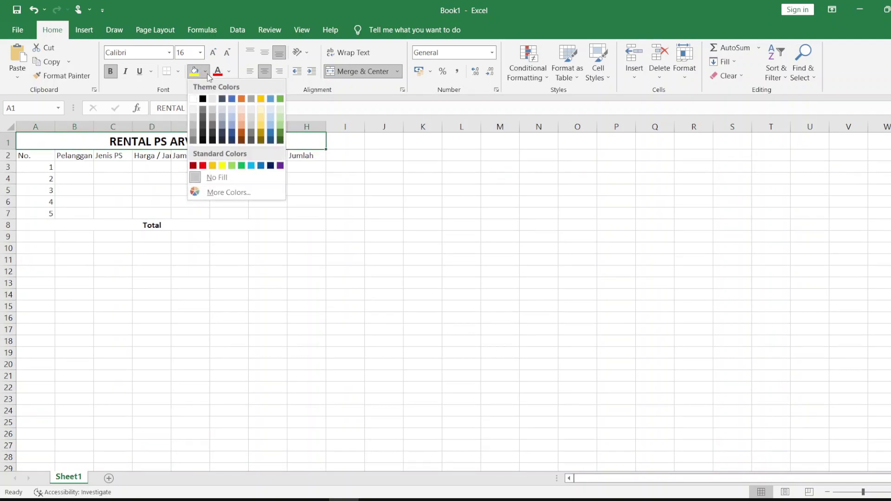
click(232, 167)
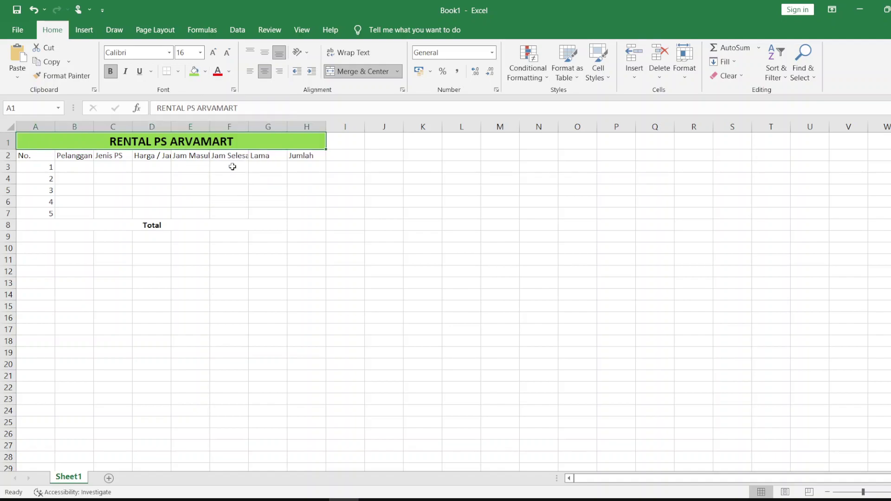
click(230, 72)
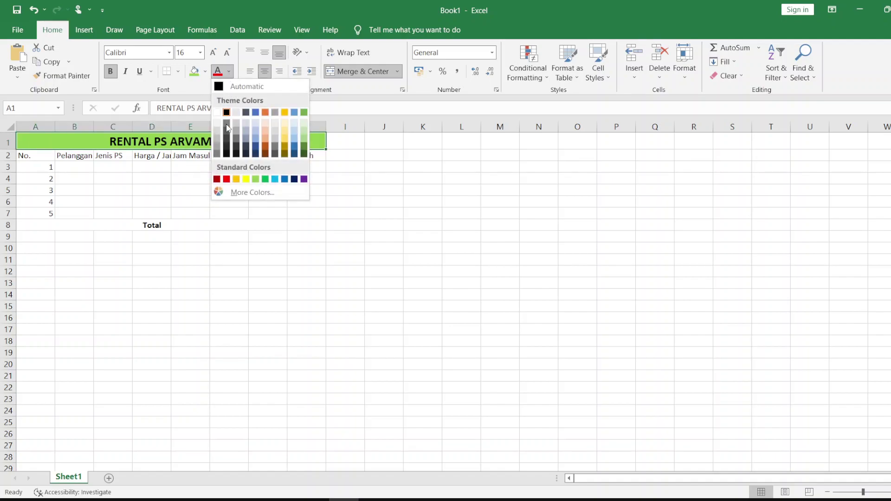
click(246, 179)
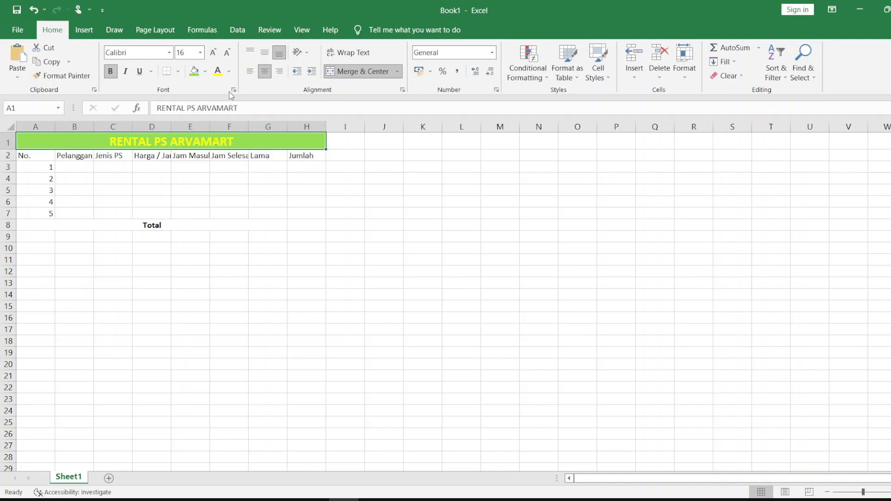
click(230, 73)
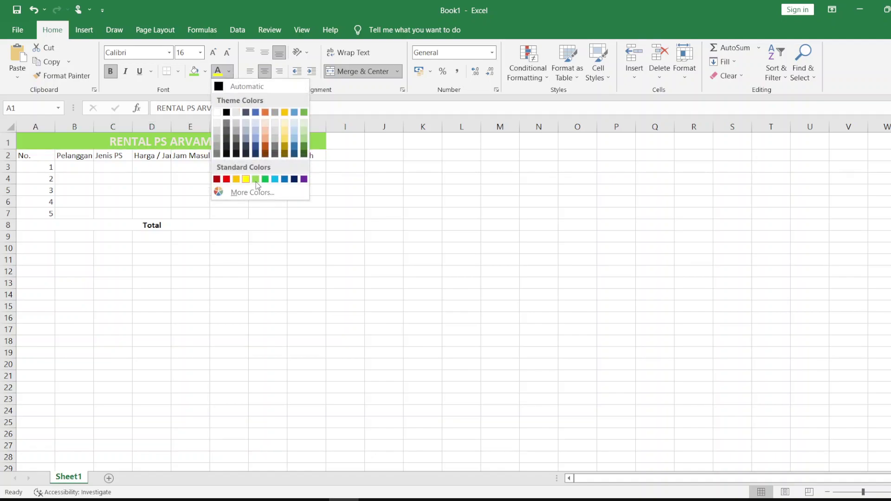
click(227, 179)
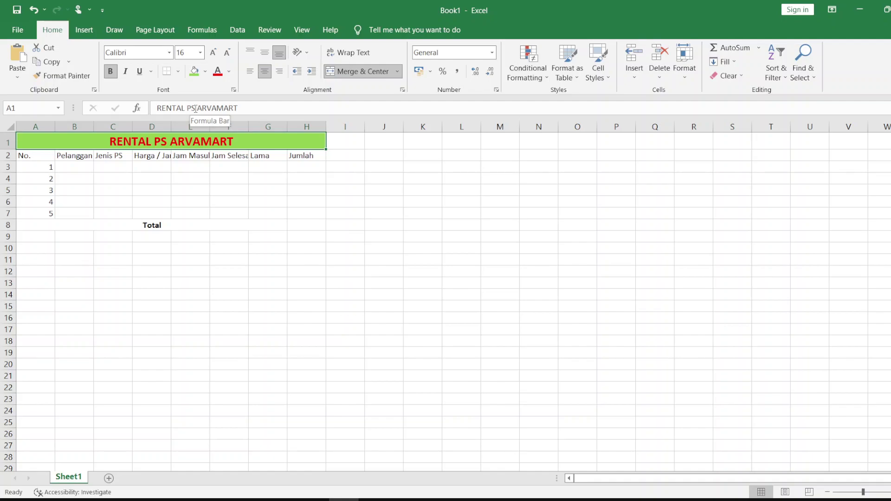
Step: Edit the title text to RENTAL PLAY STATION (PS) ARVAMART
click(196, 109)
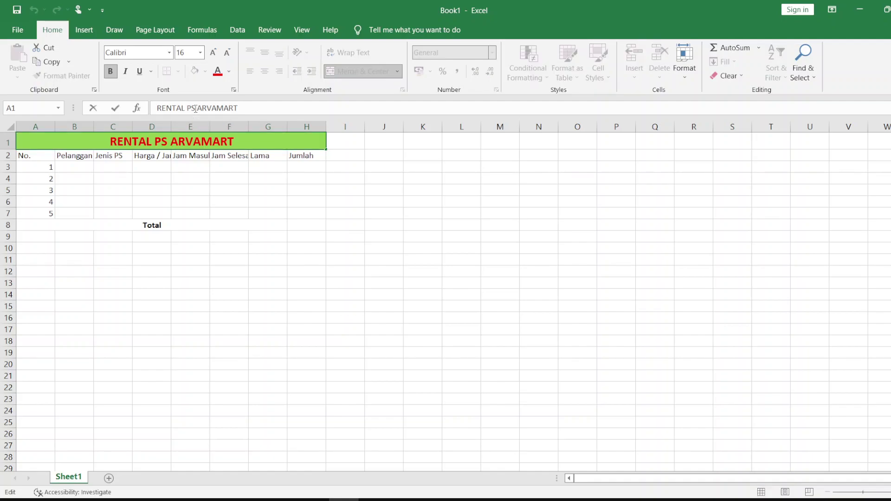
key(BackSpace)
key(Caps_Lock)
text(LAY )
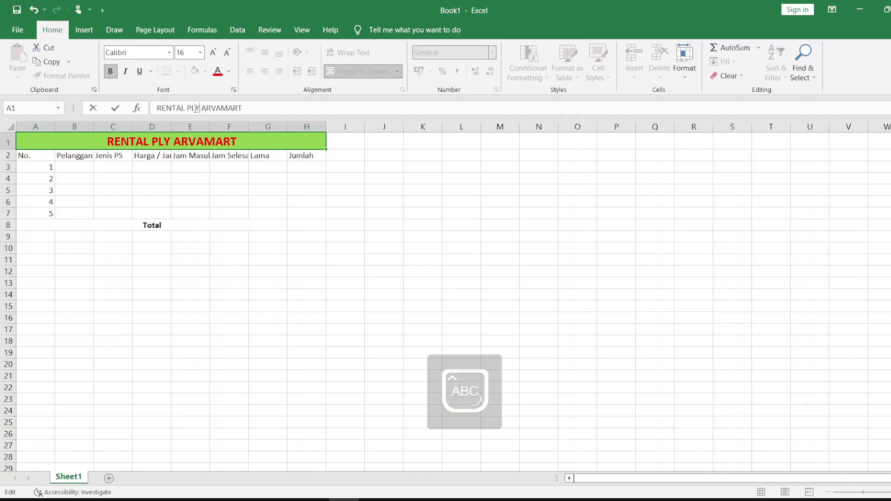
text(A)
key(BackSpace)
key(BackSpace)
text(AY )
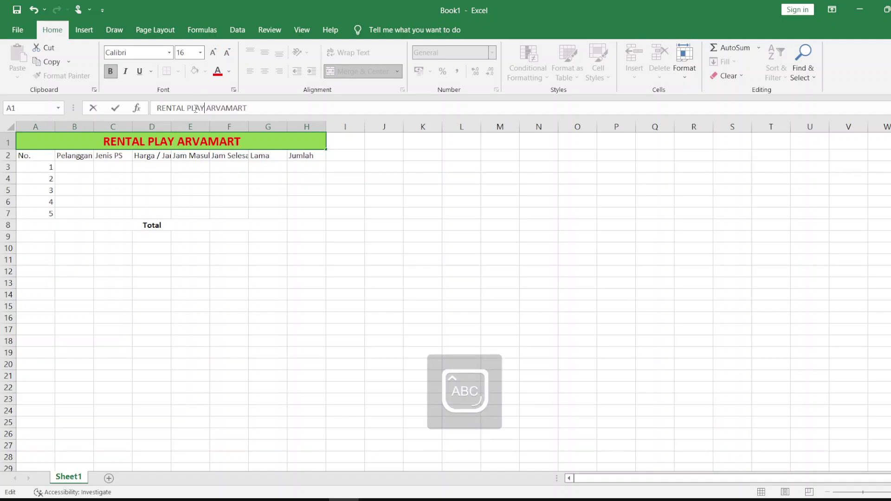
text(STAT )
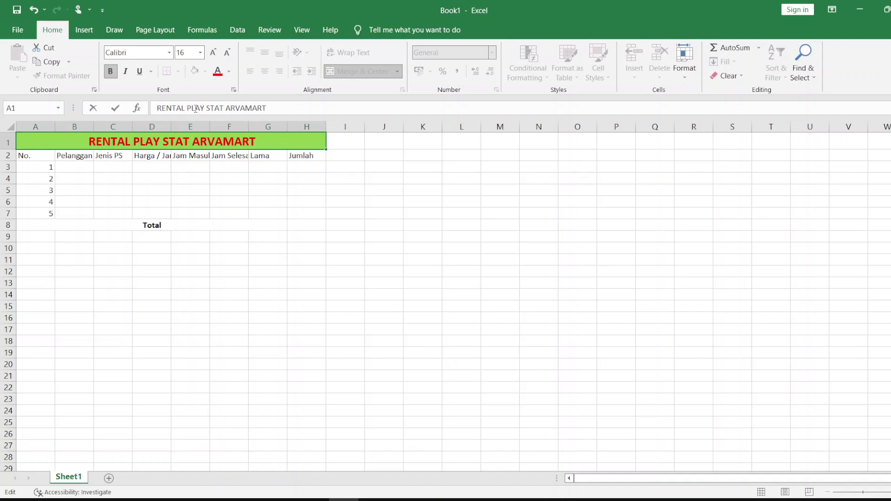
text(U)
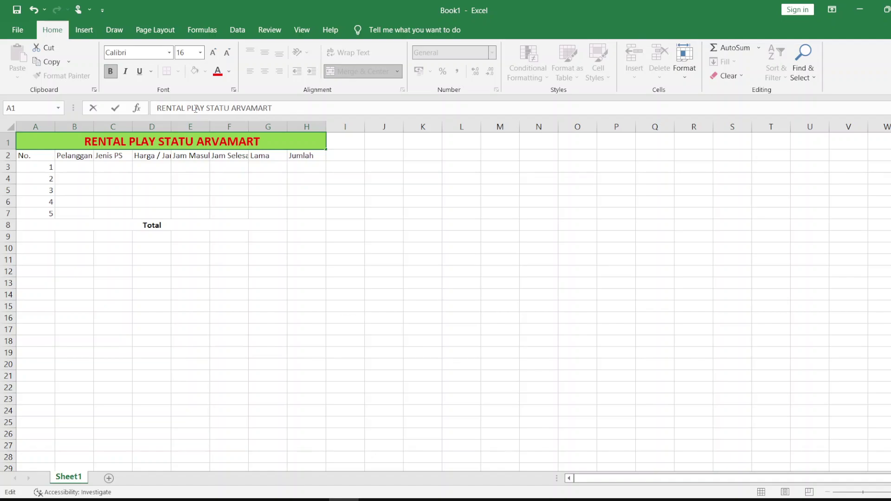
key(BackSpace)
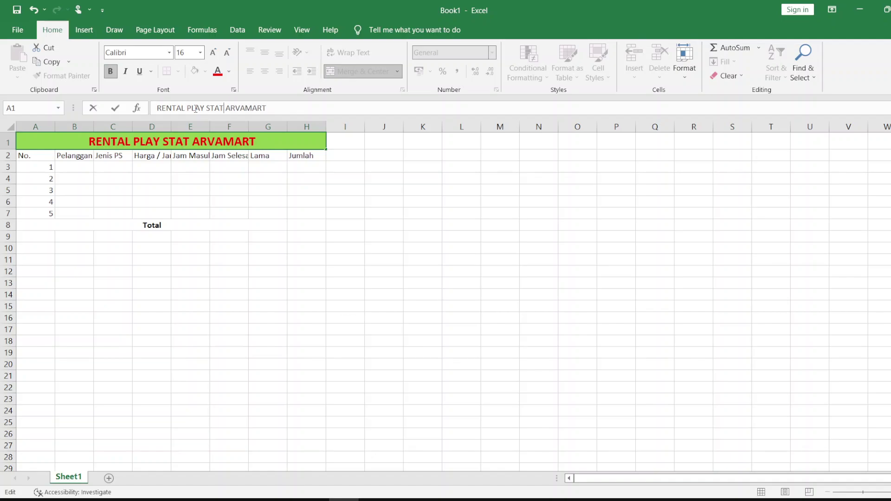
text(ION)
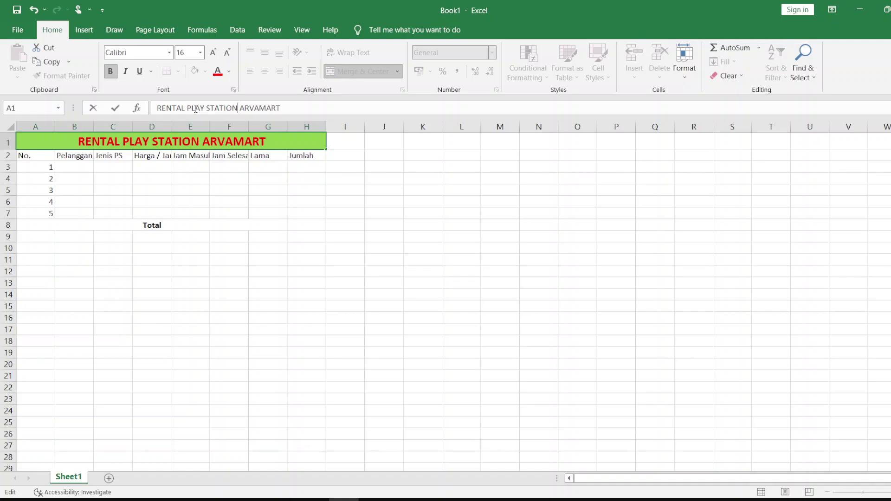
text( () )
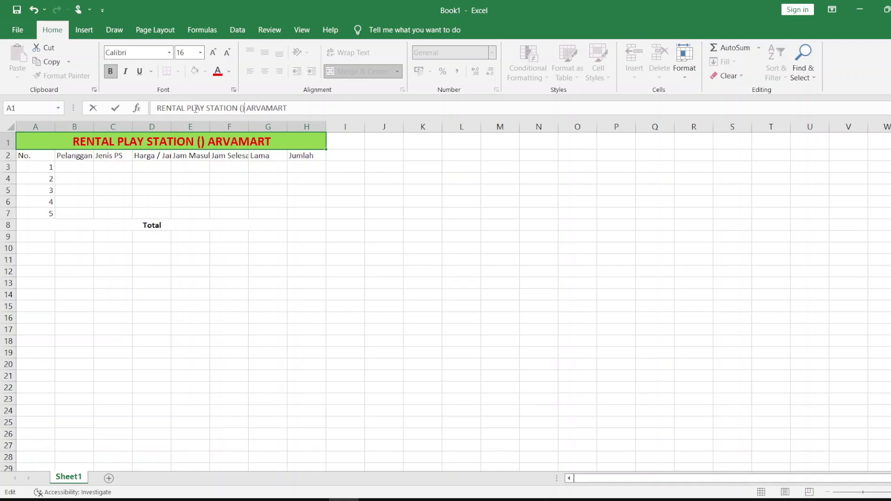
text(PS)
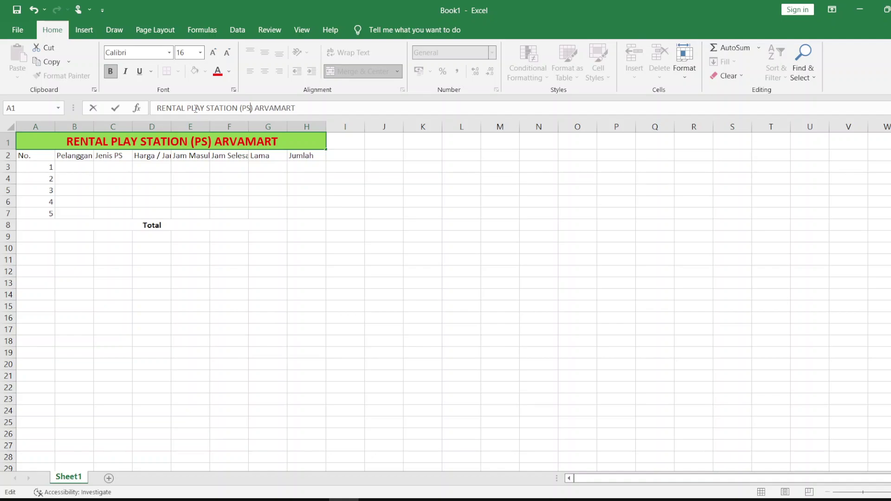
Step: Commit the new title, narrow column A, and centre the numbers 1 to 5
key(Return)
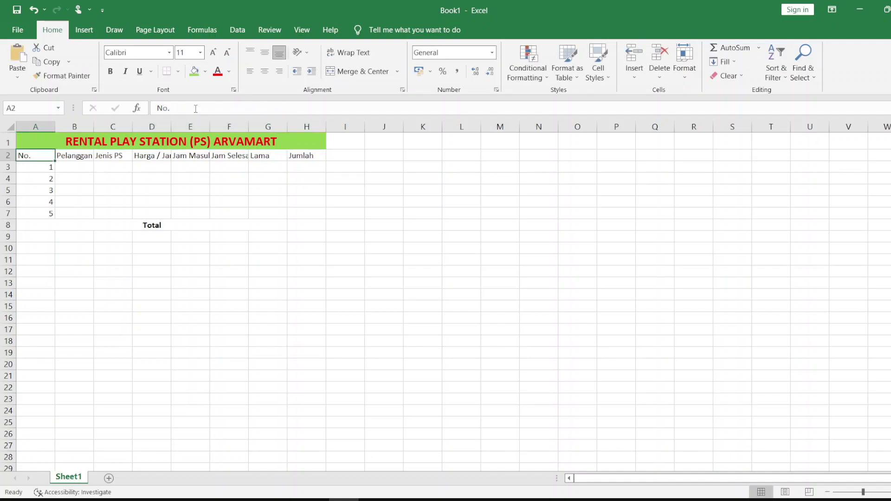
click(160, 168)
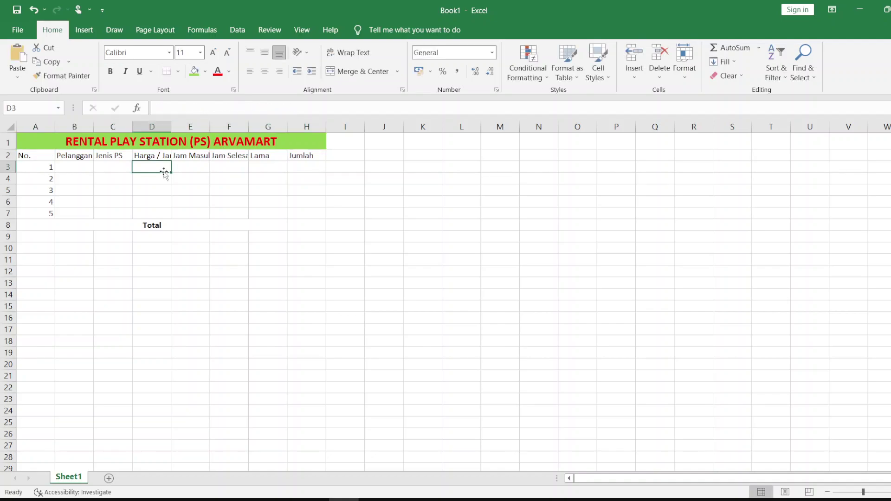
drag(54, 126, 34, 127)
drag(26, 167, 28, 214)
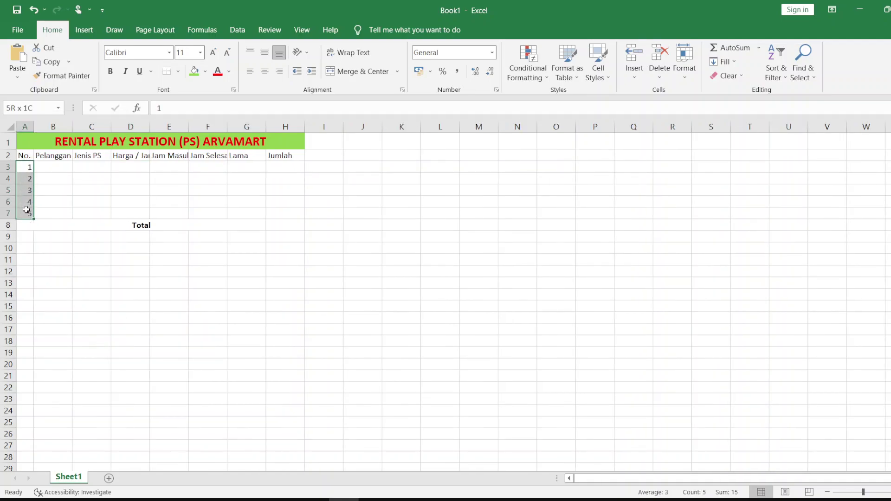
click(265, 73)
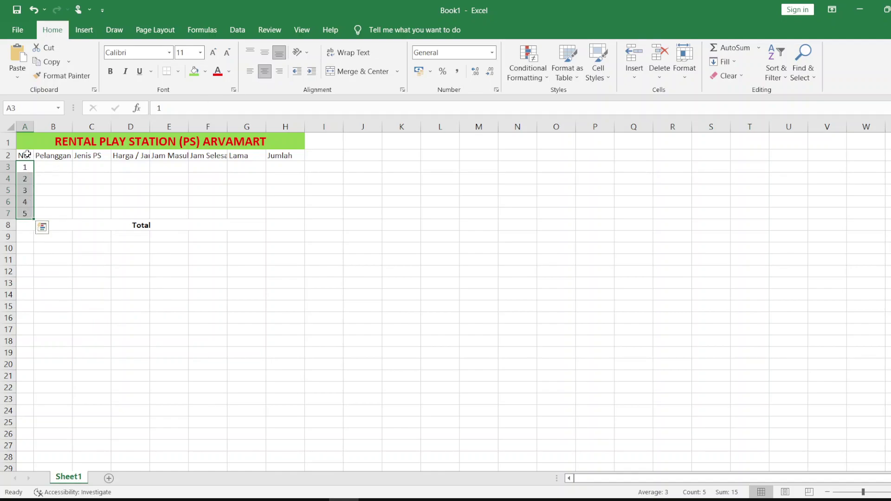
Step: Centre the No. header, bold the A2:H2 headings, and AutoFit column B
double_click(27, 155)
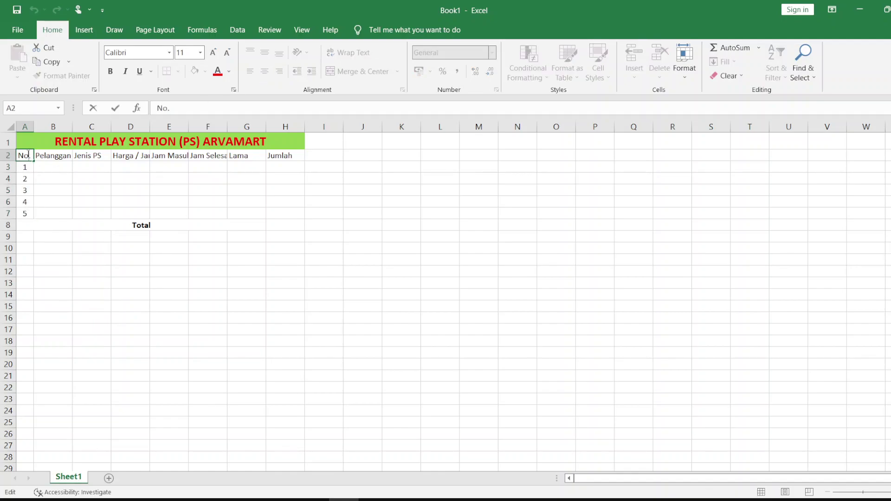
key(Tab)
click(24, 156)
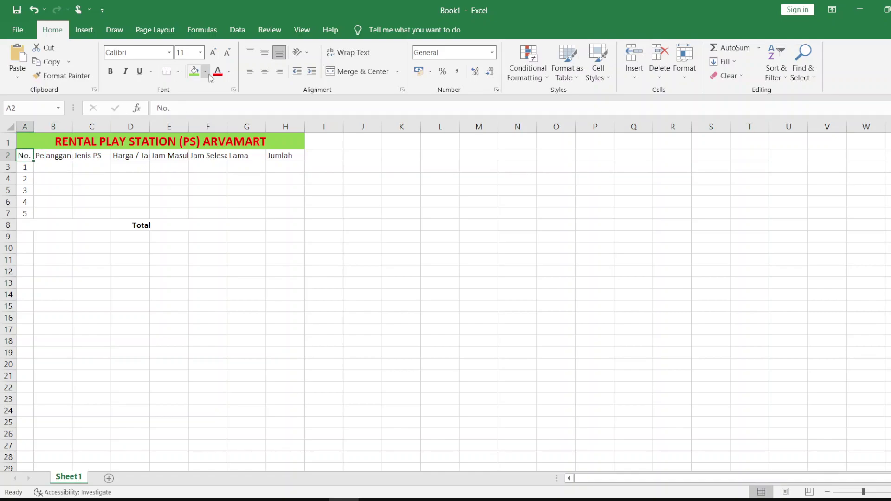
click(266, 72)
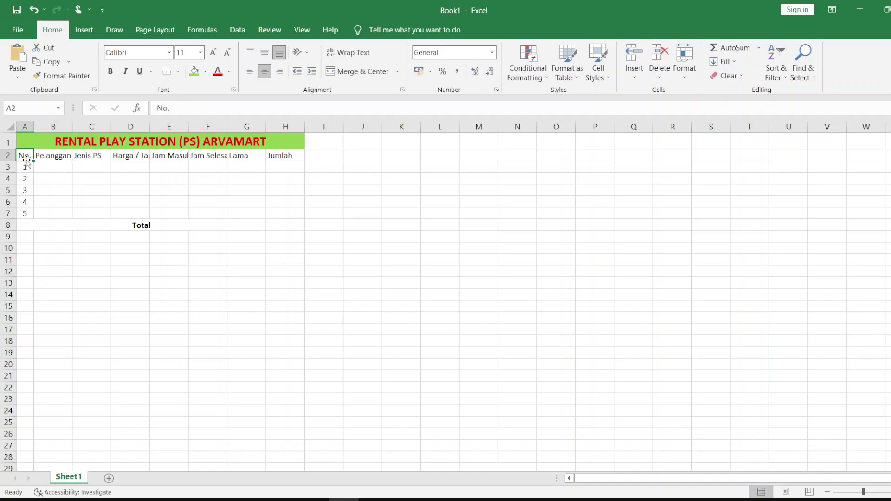
drag(26, 153, 284, 155)
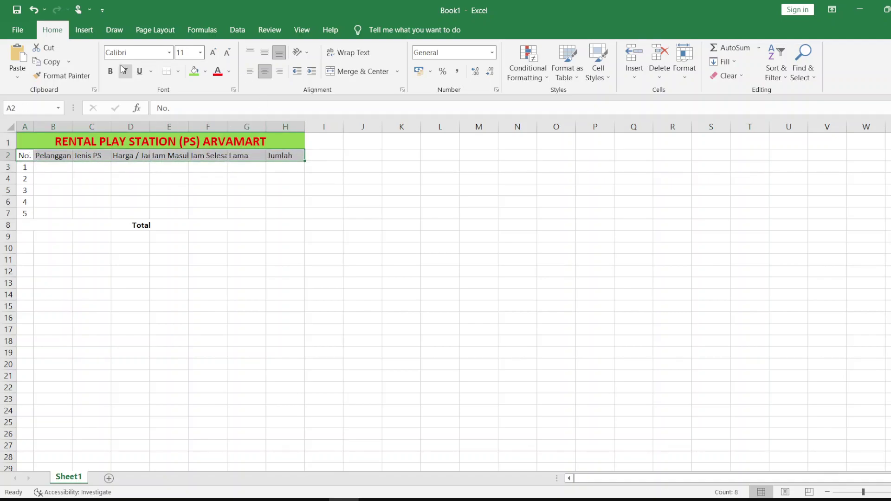
click(113, 74)
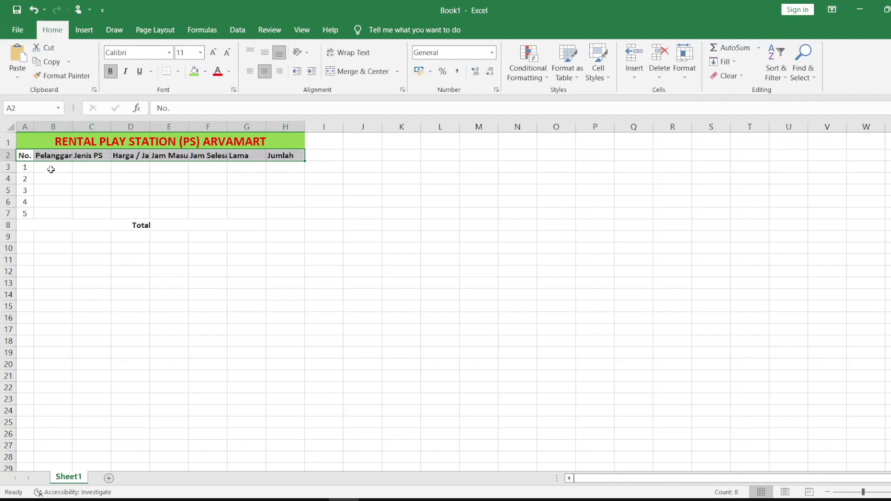
click(50, 167)
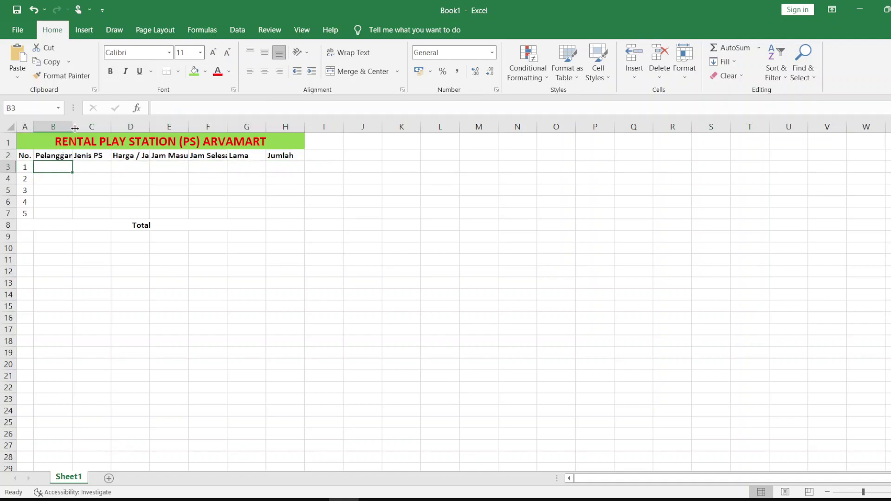
double_click(75, 129)
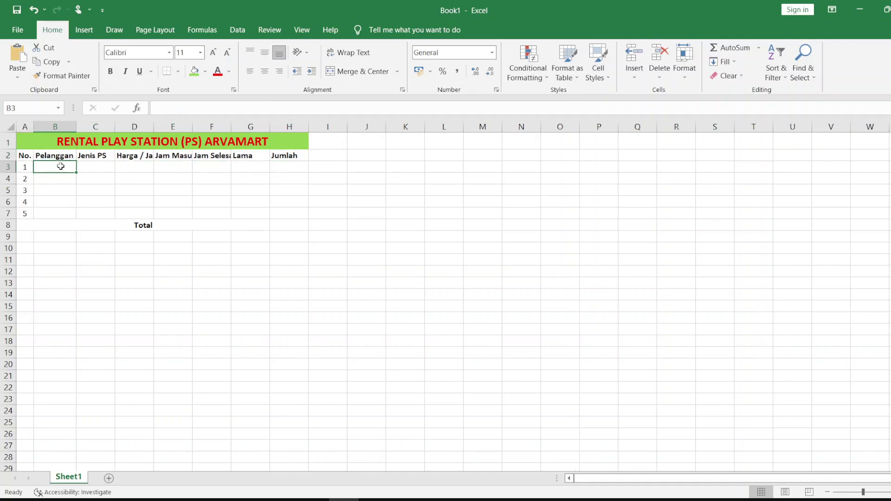
Step: Enter customer names Harun, Rendi and Irnawati in B3:B5
click(91, 169)
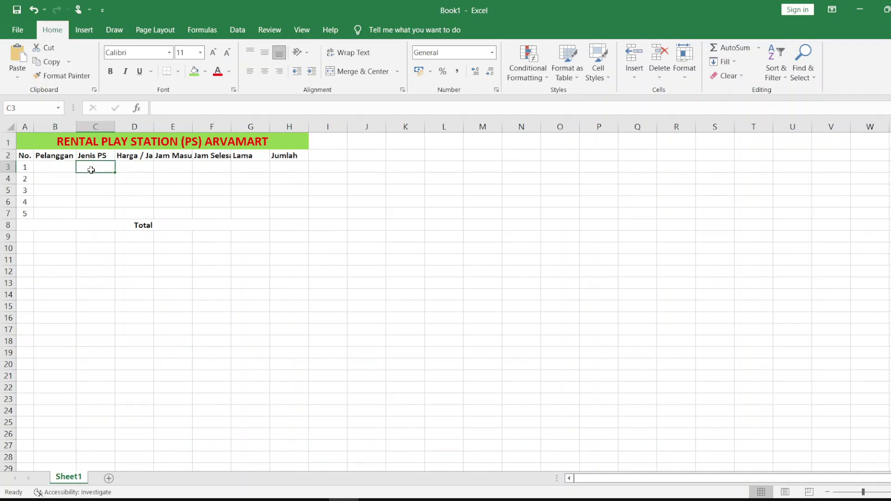
click(63, 169)
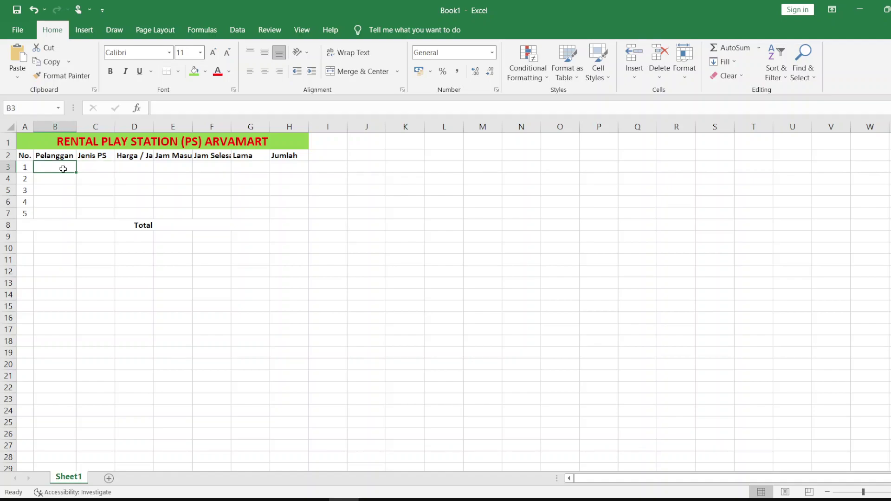
text(h)
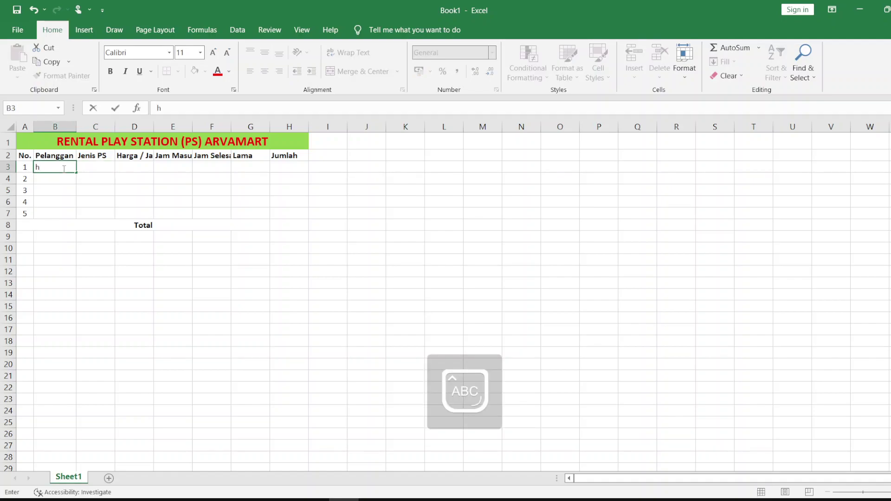
key(BackSpace)
text(H)
key(Caps_Lock)
text(aru)
text(n)
key(Return)
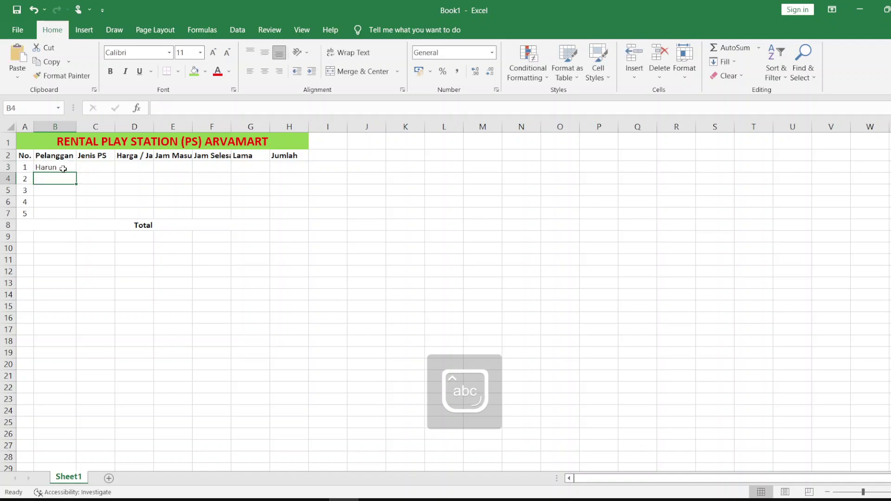
key(Caps_Lock)
text(R)
key(Caps_Lock)
text(e)
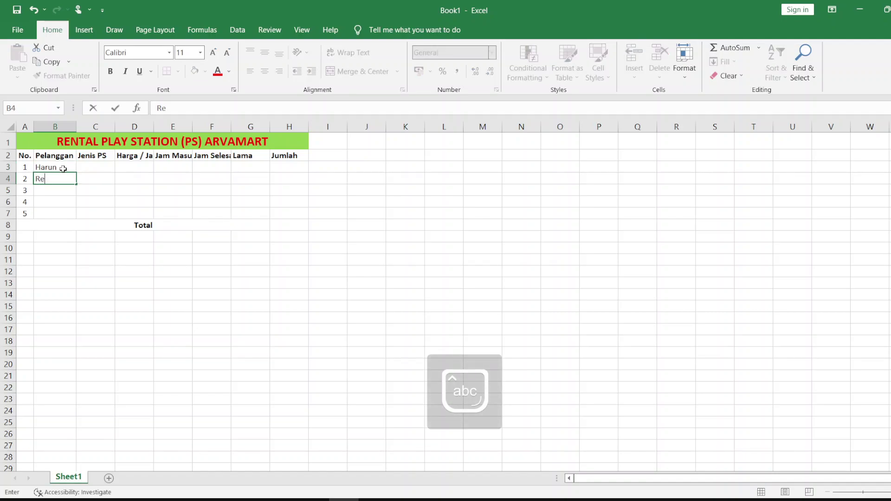
text(ndi)
key(Return)
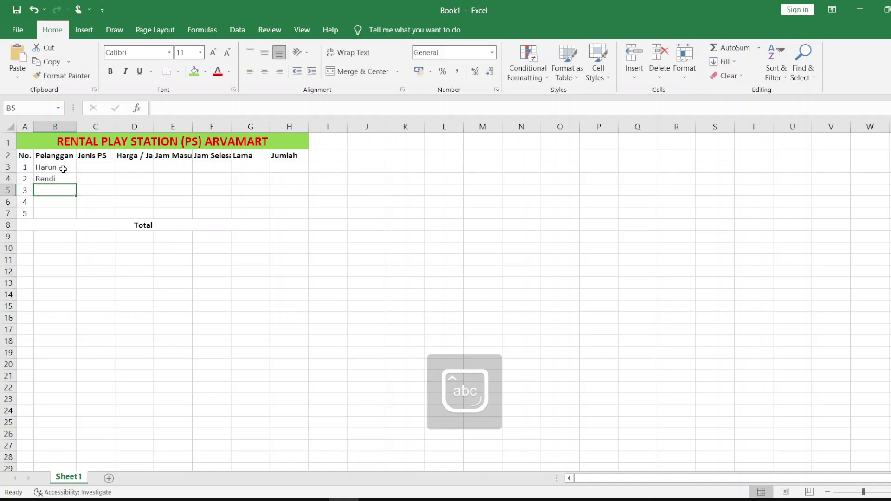
key(Caps_Lock)
text(I)
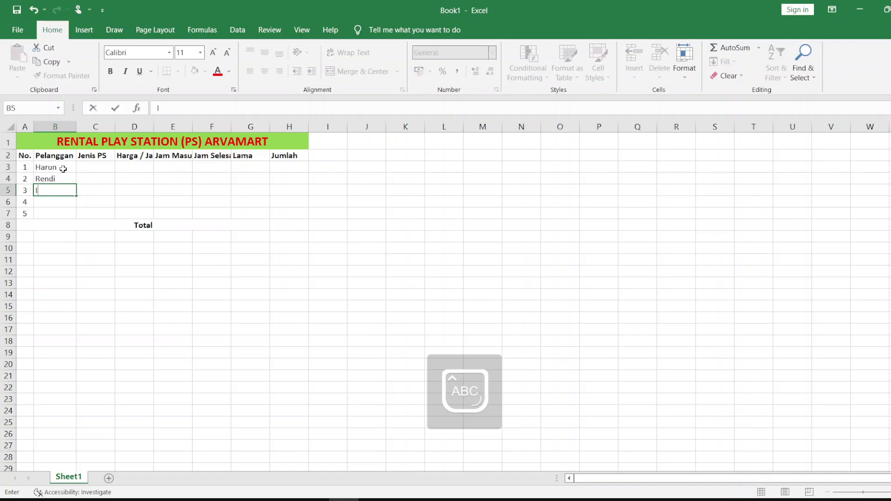
key(Caps_Lock)
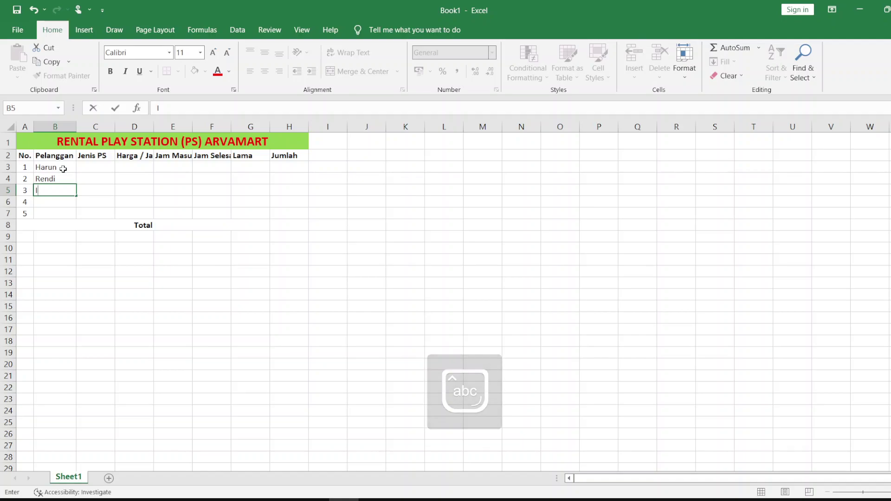
text(rnawat)
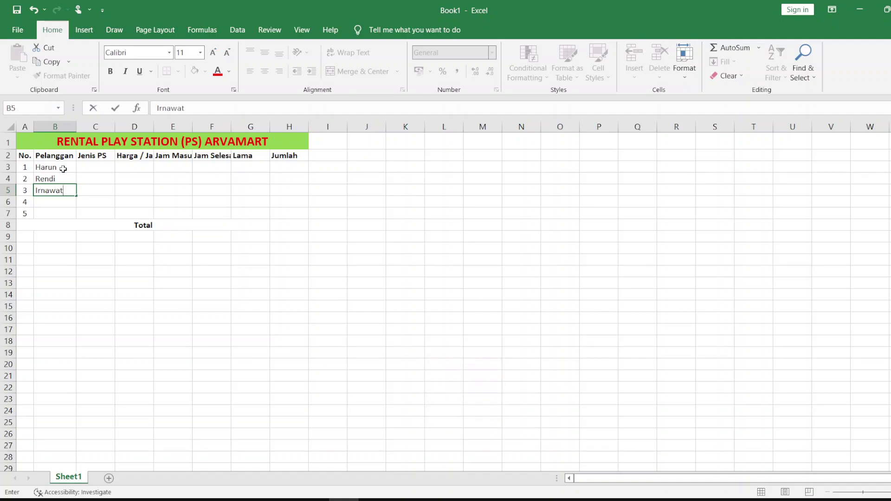
text(i)
key(Return)
Step: Enter customer names Hendi and Fera in B6:B7
key(Caps_Lock)
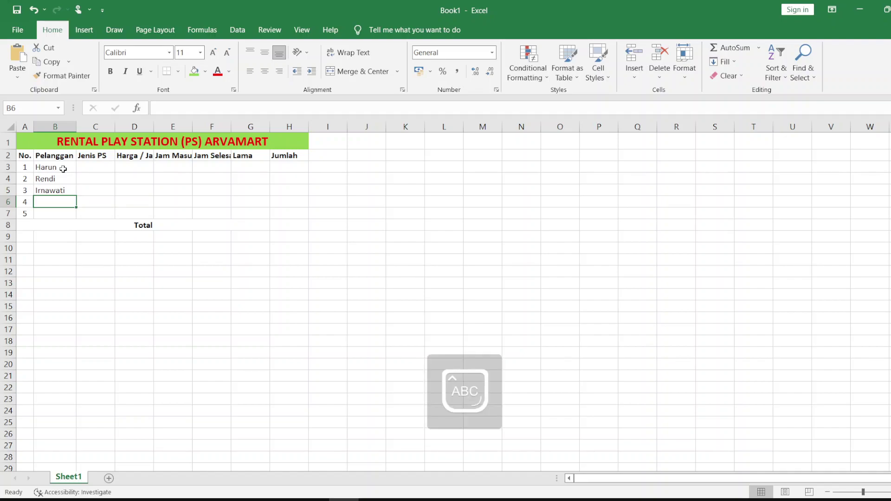
text(H)
key(Caps_Lock)
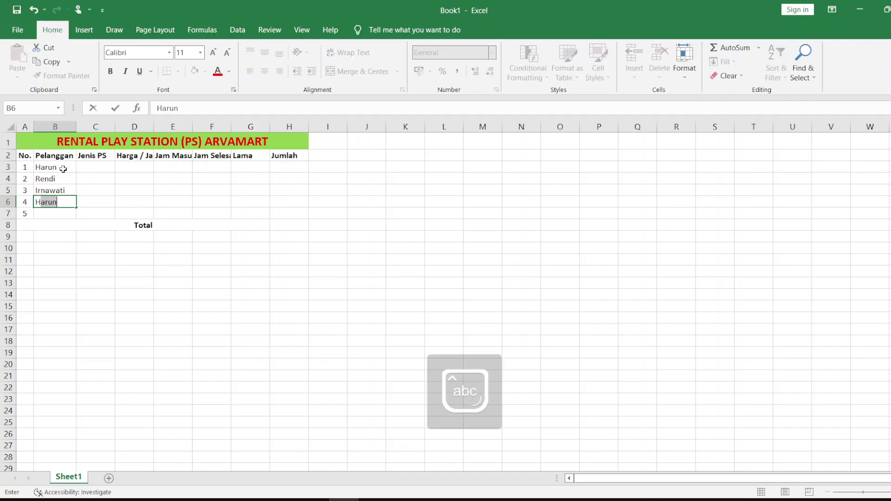
text(endi)
key(Return)
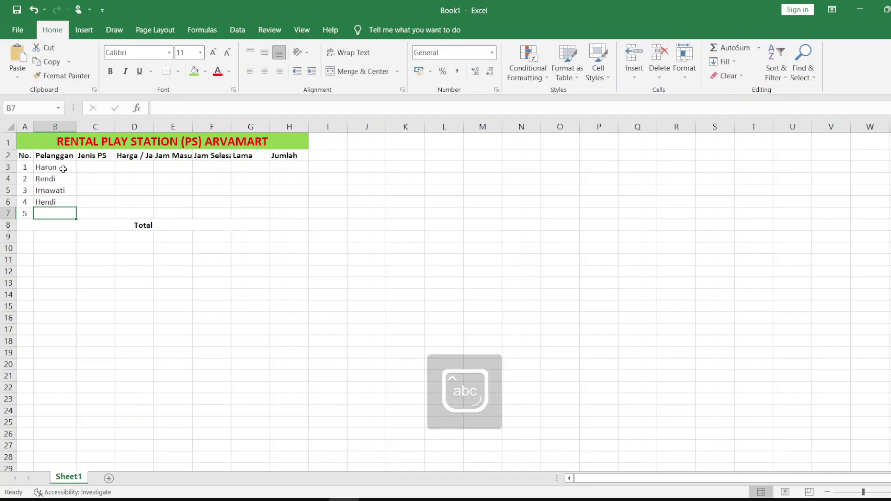
key(Caps_Lock)
text(F)
key(Caps_Lock)
text(era)
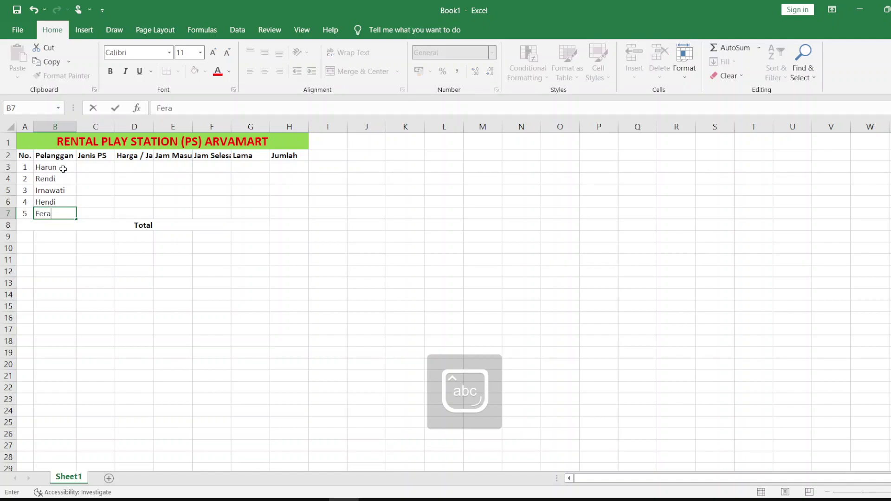
key(Tab)
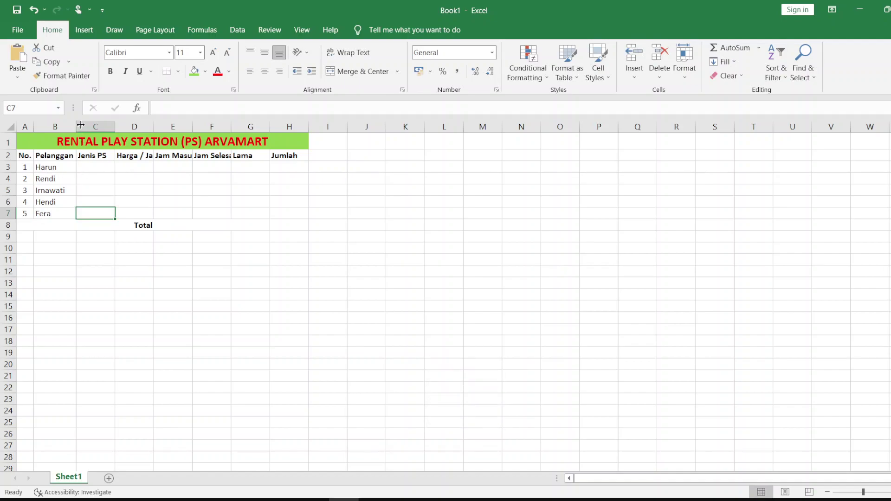
Step: Widen column B slightly and enter PS 1 through PS 5 in C3:C7
drag(81, 126, 83, 126)
click(109, 167)
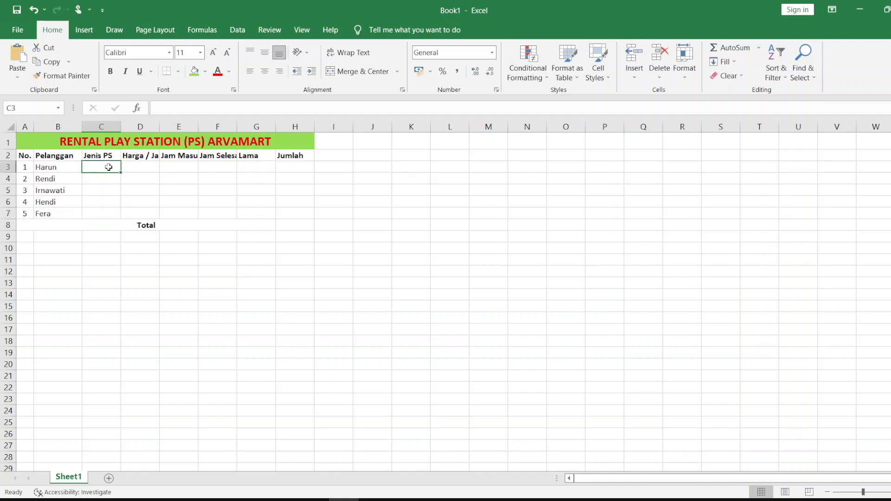
key(Caps_Lock)
text(PS)
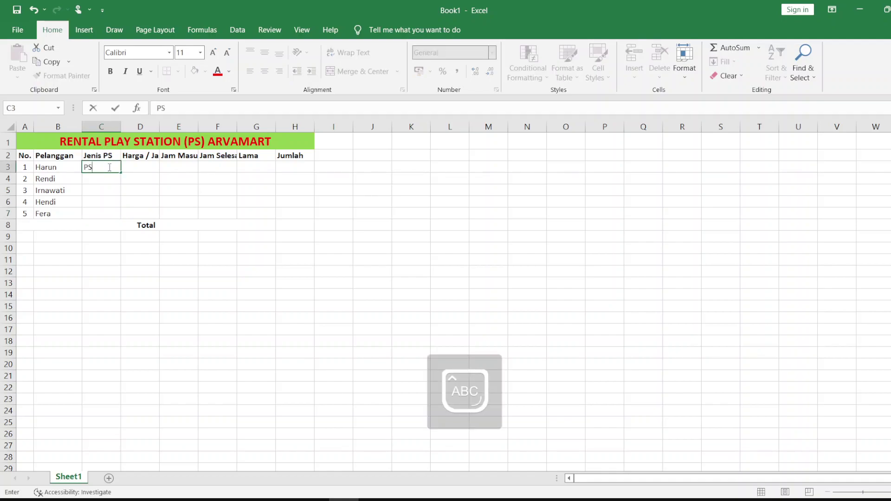
text( 1)
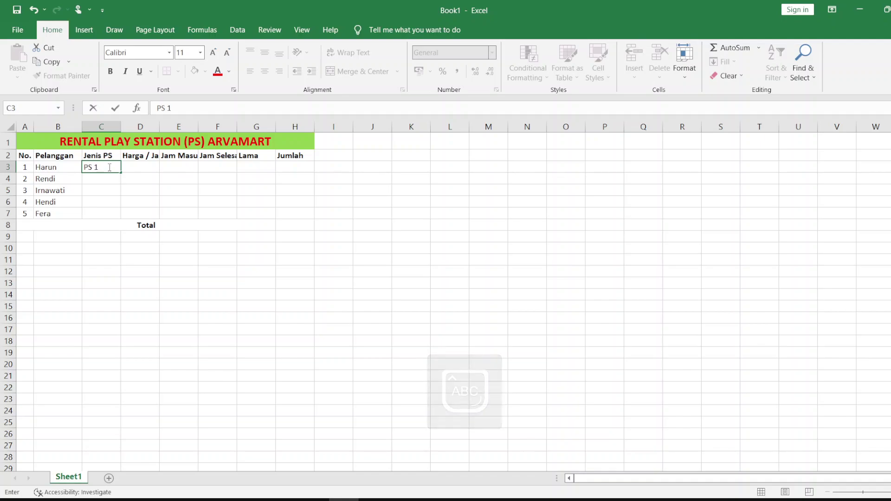
key(Return)
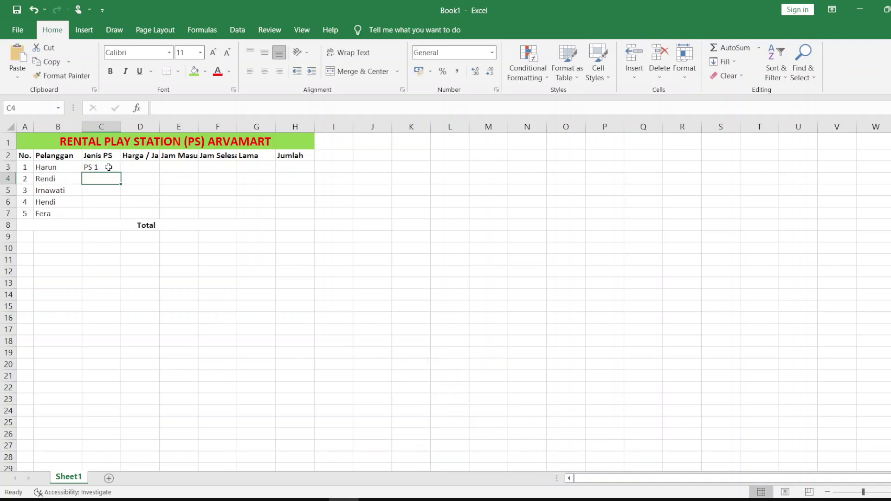
text(PS 2)
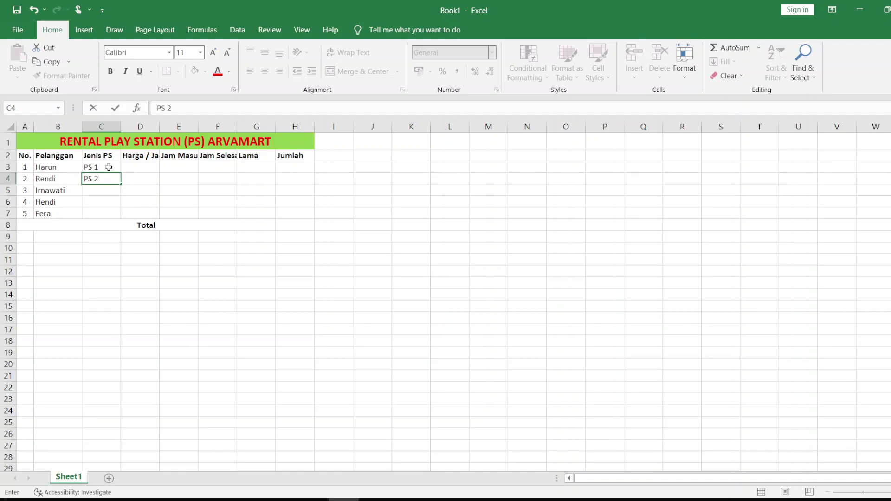
key(Return)
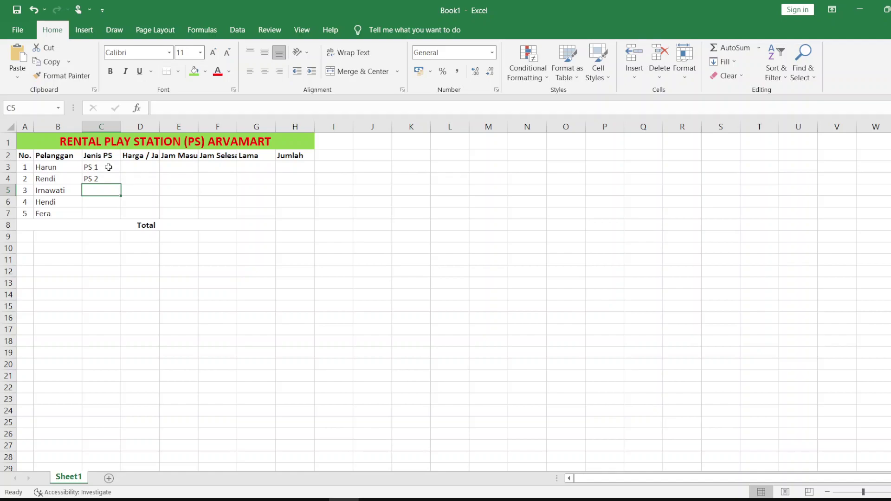
text(PS 3)
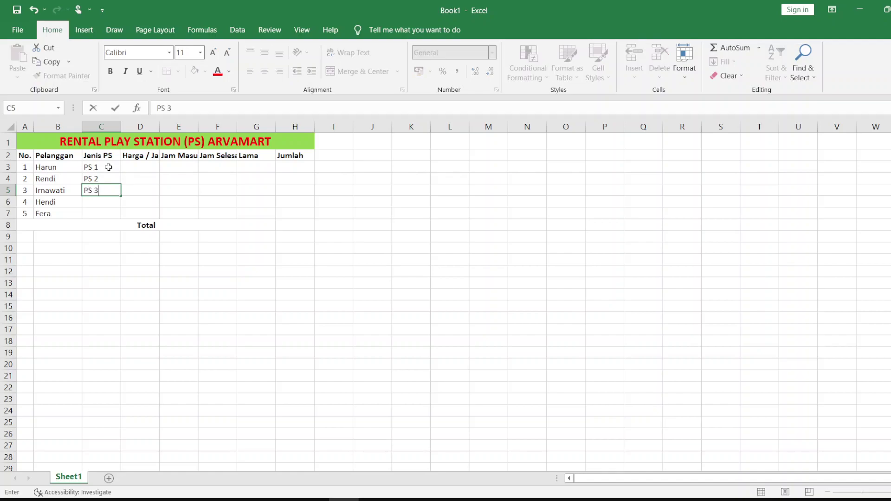
key(Return)
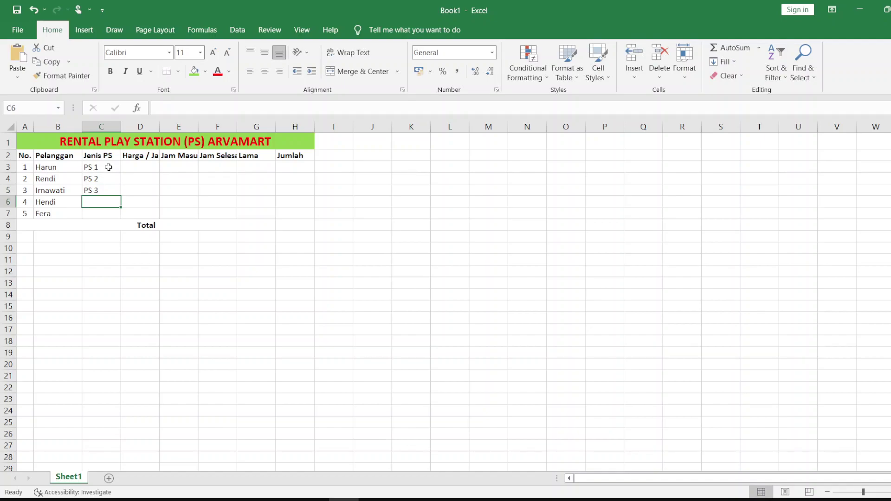
text(PS)
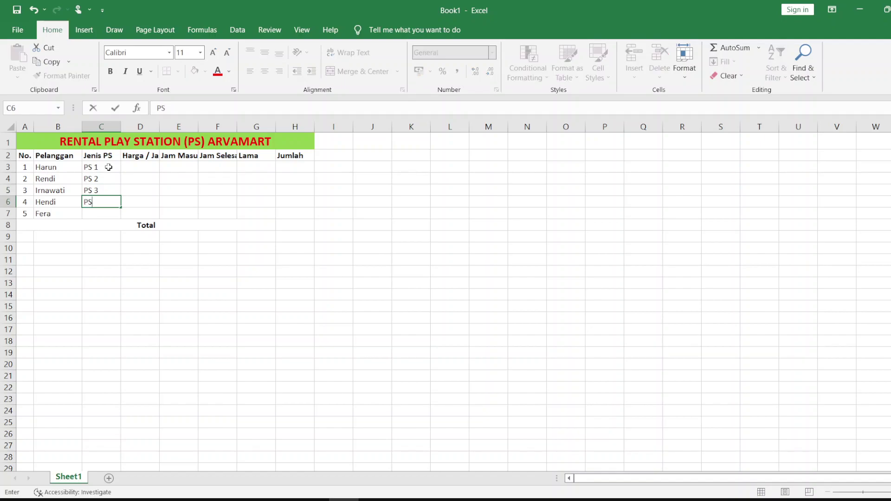
text( 4)
key(Return)
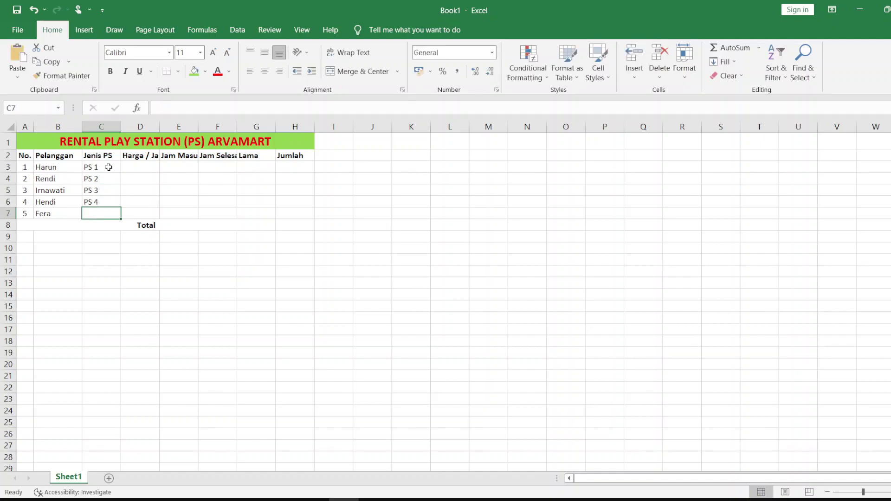
text(PS)
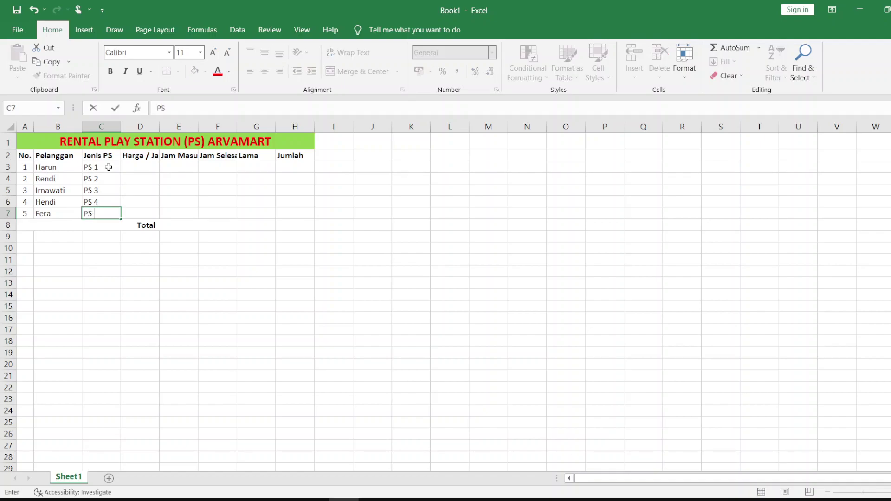
text( 5)
Step: Commit PS 5 and widen column D to fit the Harga / Jam header
click(134, 167)
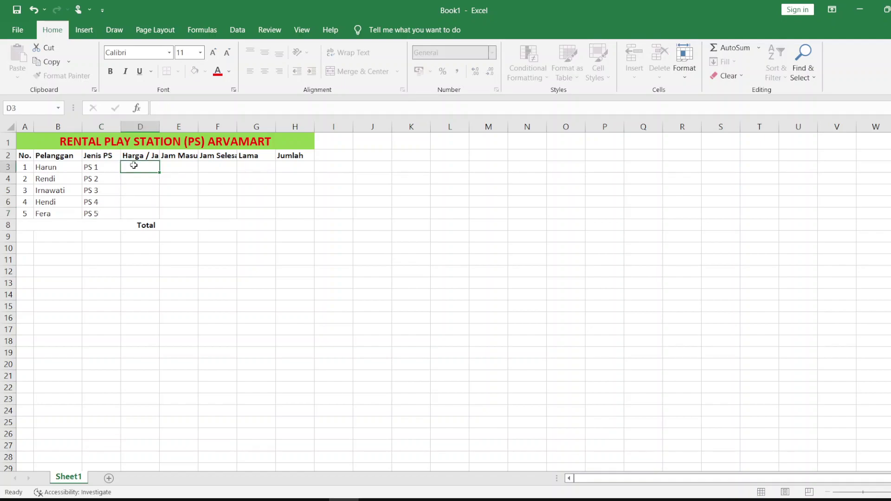
double_click(160, 127)
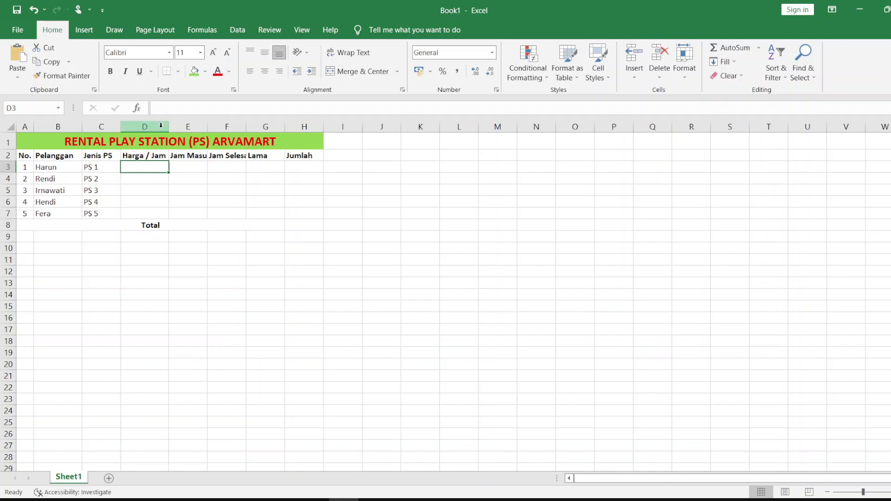
click(161, 126)
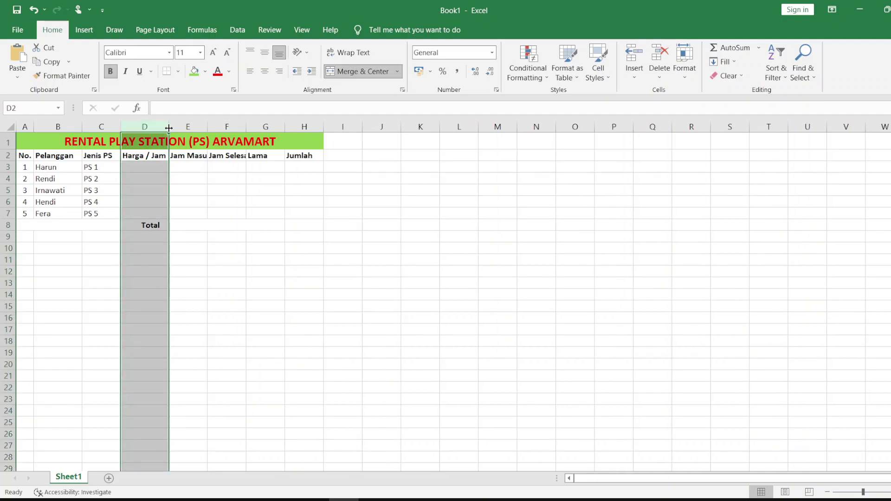
drag(170, 127, 179, 128)
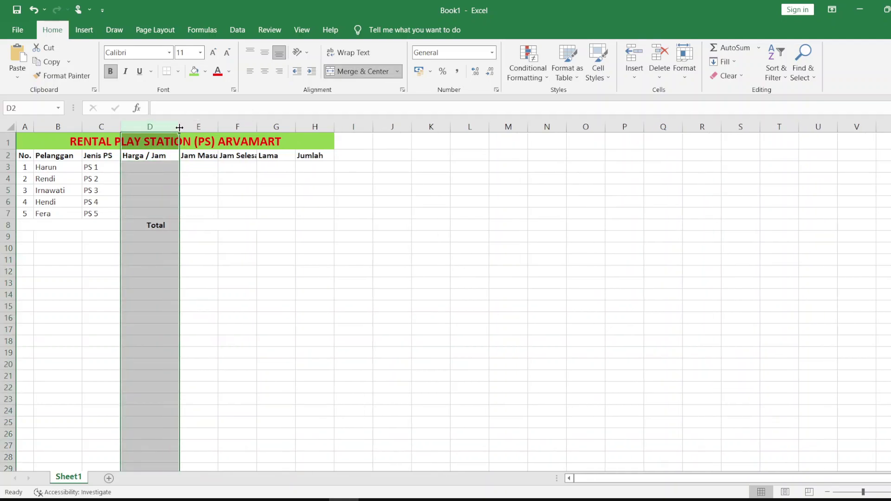
Step: Enter hourly prices 1500, 2500, 3500, 5000 and 10000 in D3:D7
click(161, 168)
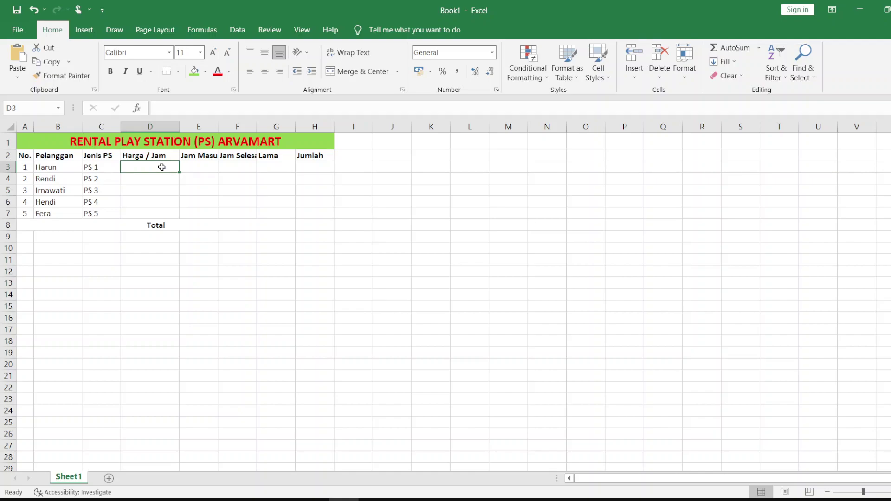
text(15)
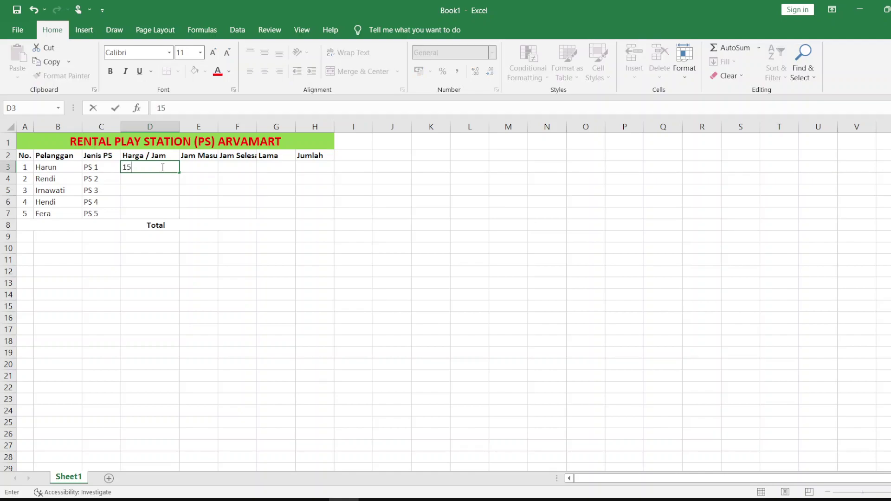
text(00)
key(Return)
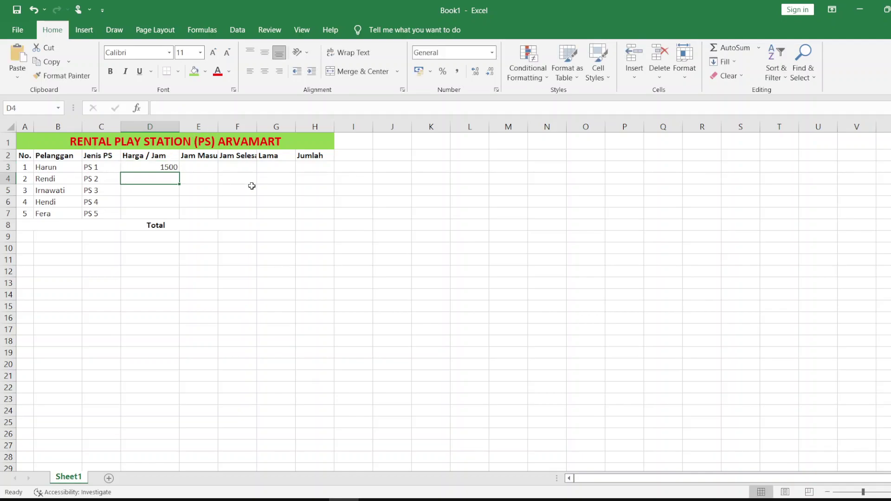
text(2500)
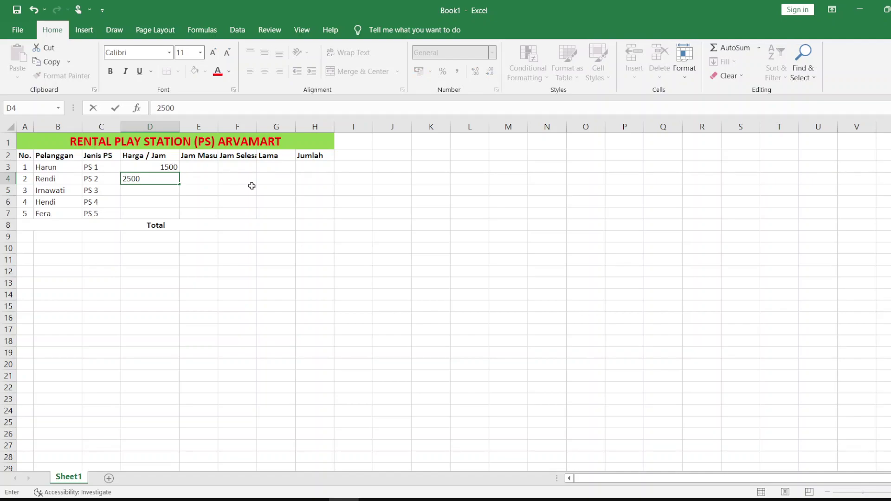
key(Return)
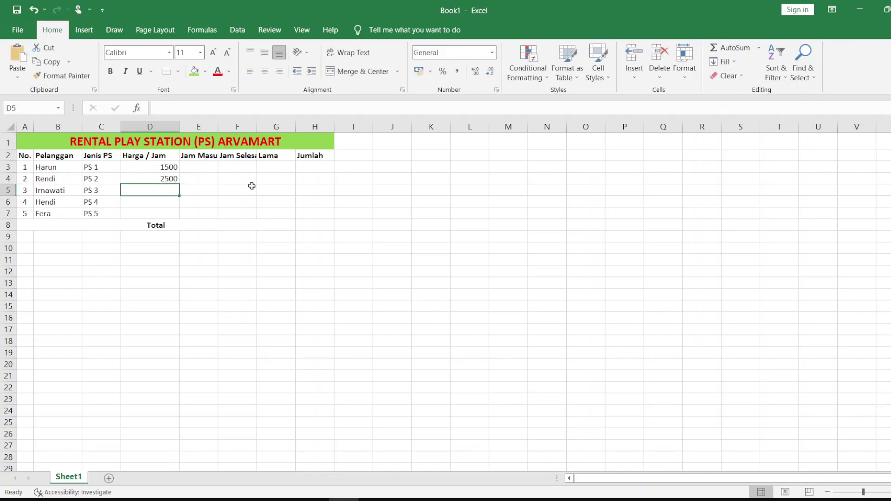
text(350)
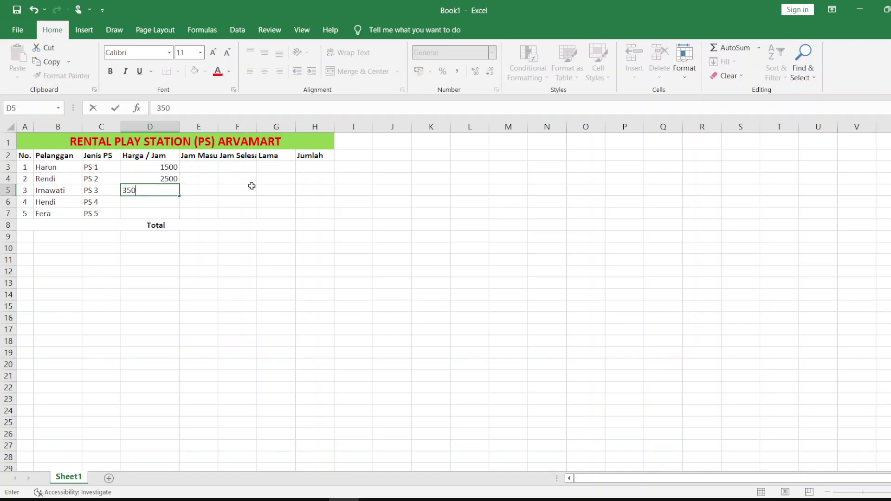
text(0)
key(Return)
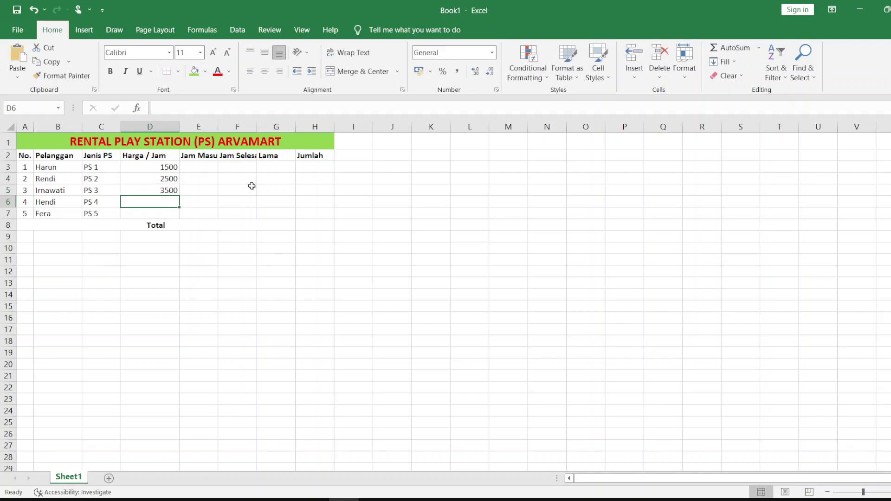
text(5000)
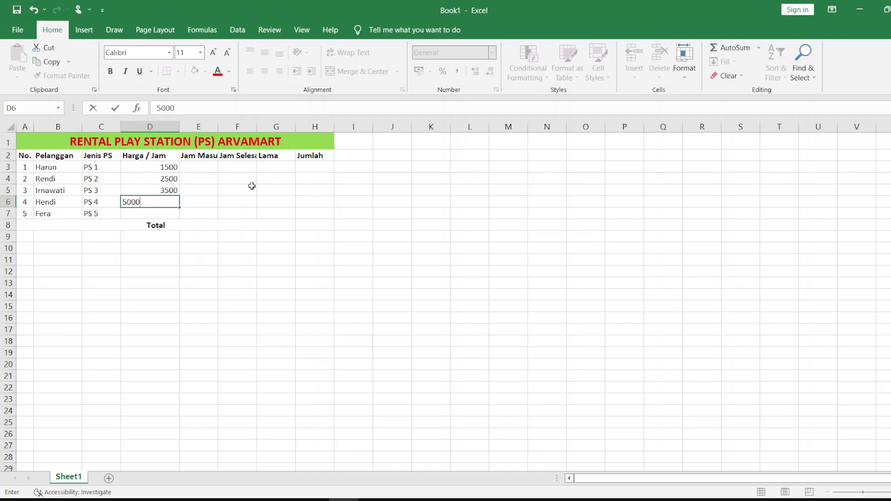
key(Return)
text(10)
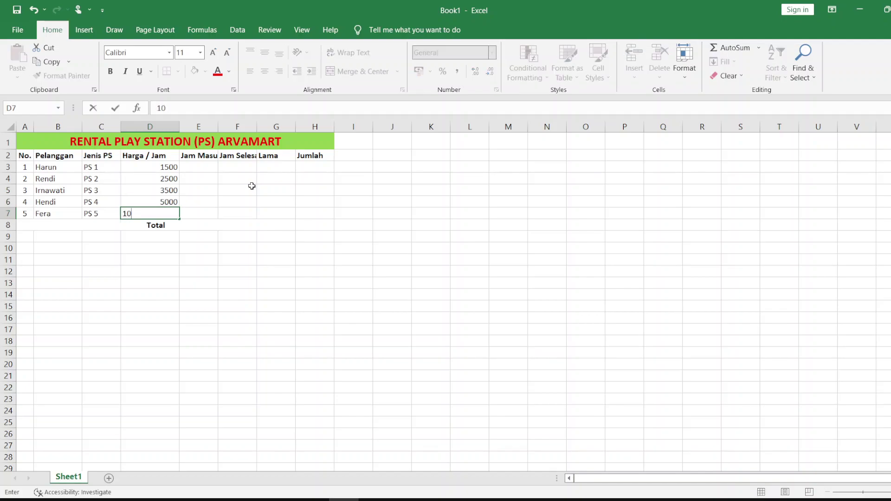
text(000)
key(Return)
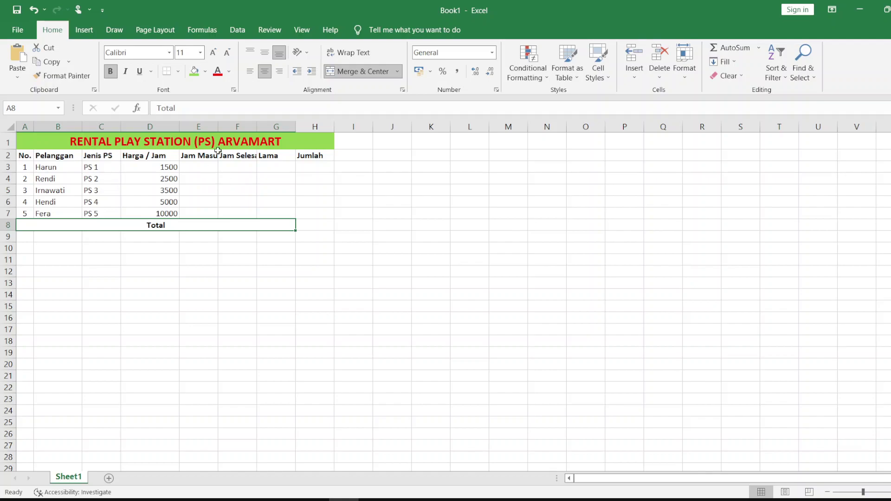
Step: Widen columns E, F and H to fit their headers and centre the Lama cells G2:G7
drag(221, 129, 267, 125)
double_click(267, 125)
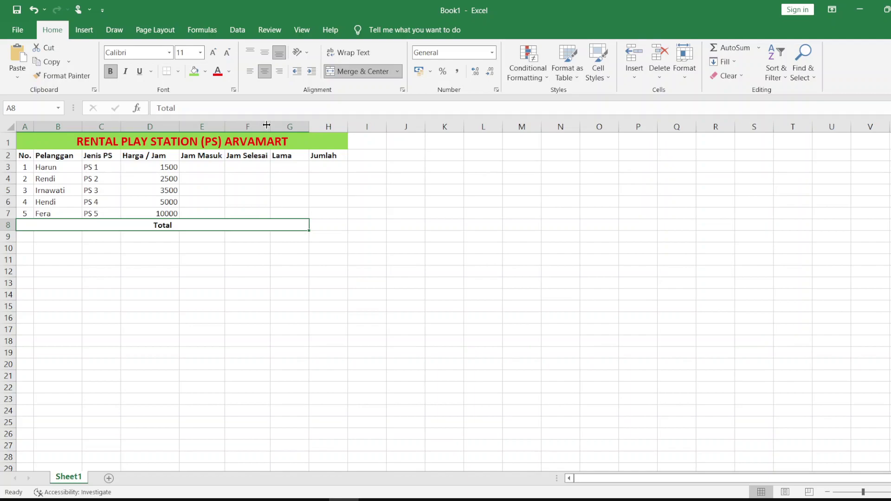
drag(287, 155, 292, 213)
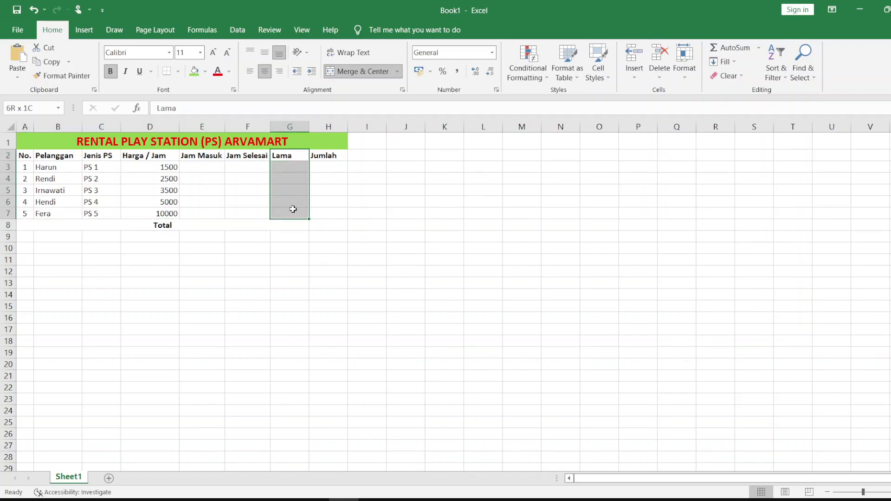
click(265, 72)
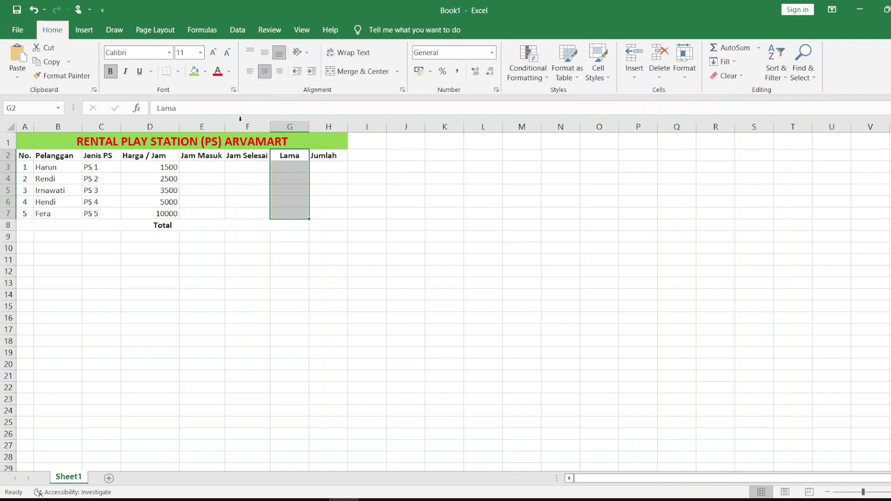
drag(349, 122, 376, 130)
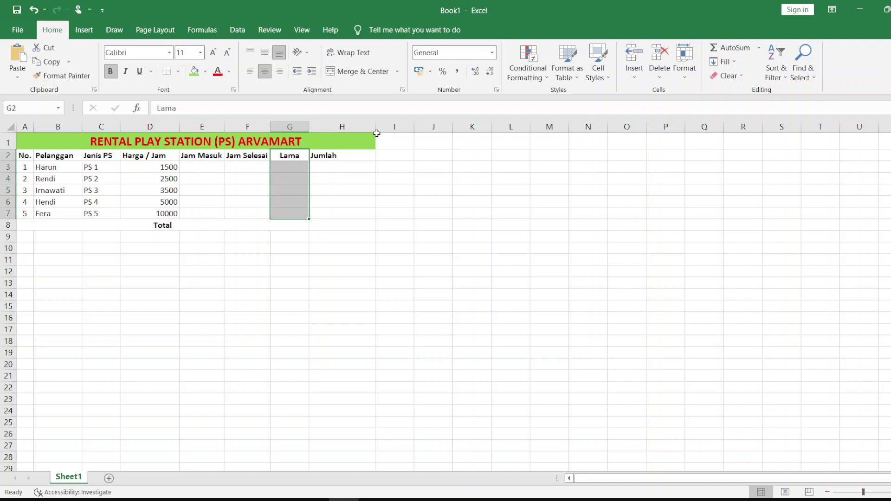
click(214, 167)
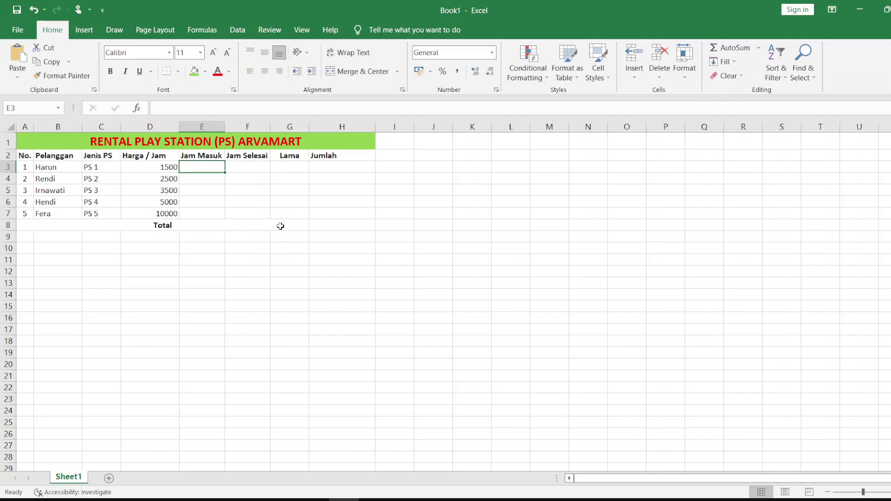
Step: Enter 08:00 as the start time and 10:30 as the end time in E3:F3
text(0)
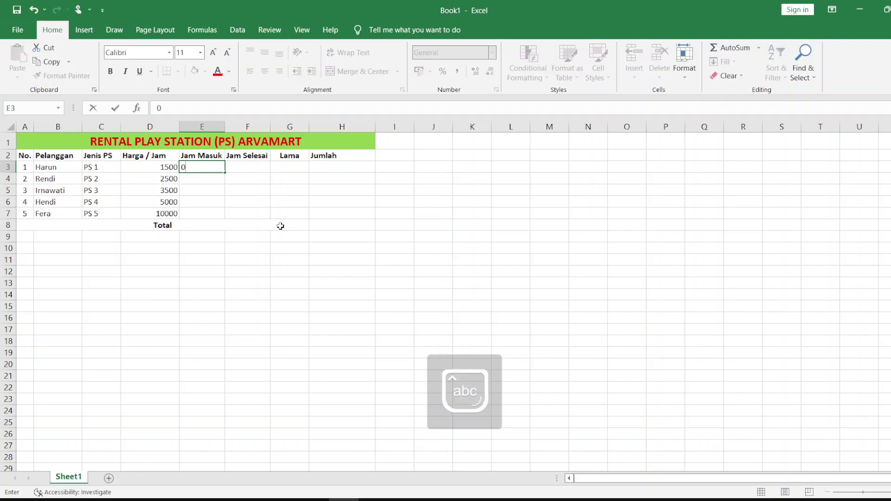
text(8:)
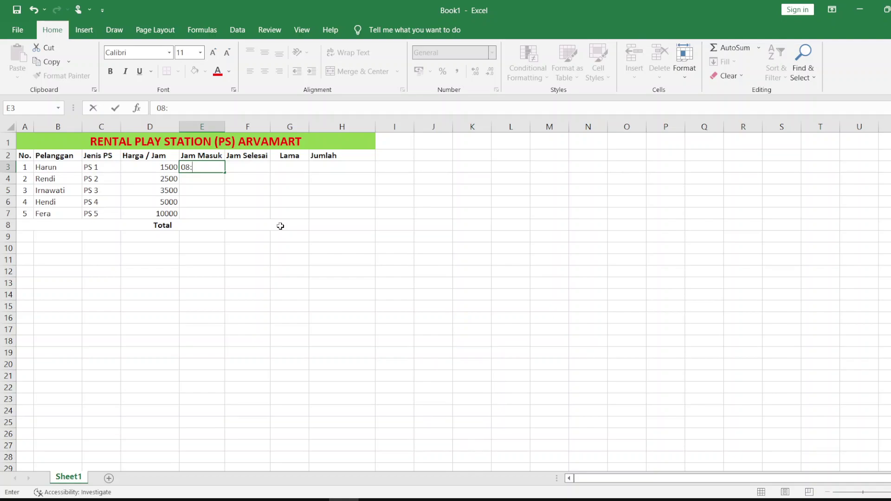
text(00)
key(Tab)
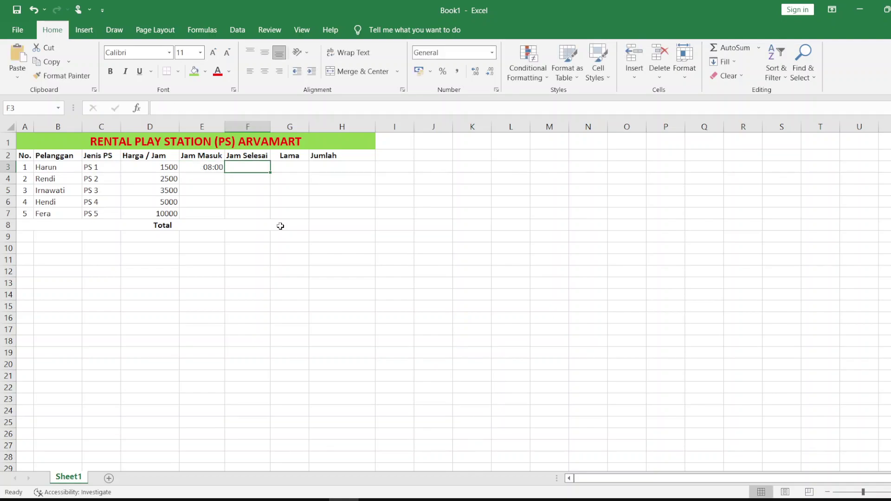
text(1)
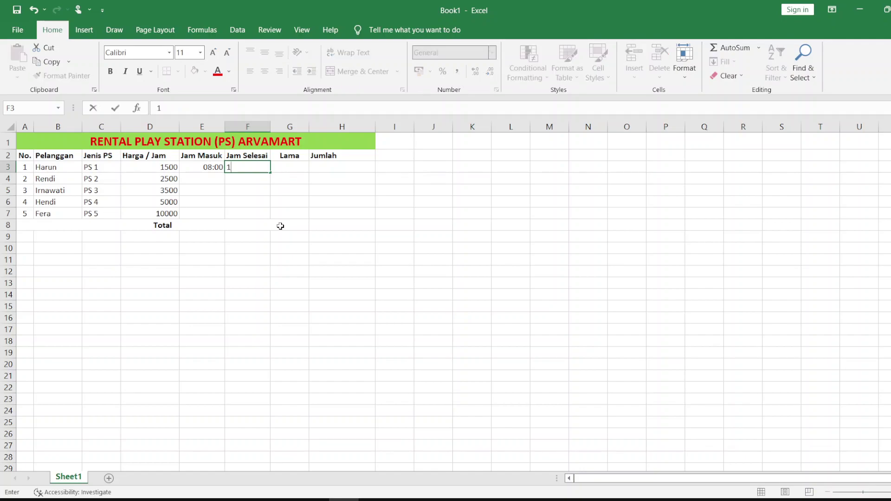
text(0:)
text(10)
key(BackSpace)
key(BackSpace)
text(30)
key(Return)
Step: Enter the second rental's times, 8:30 to 10:00, in row 4
key(Left)
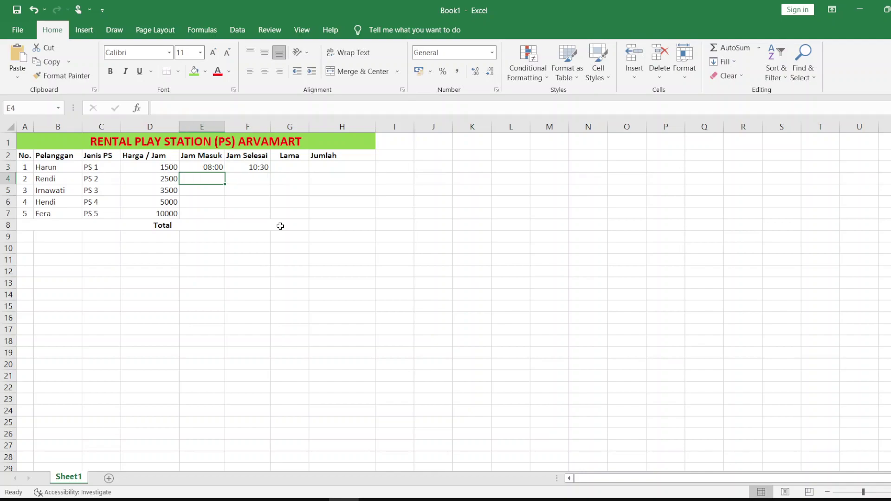
text(8)
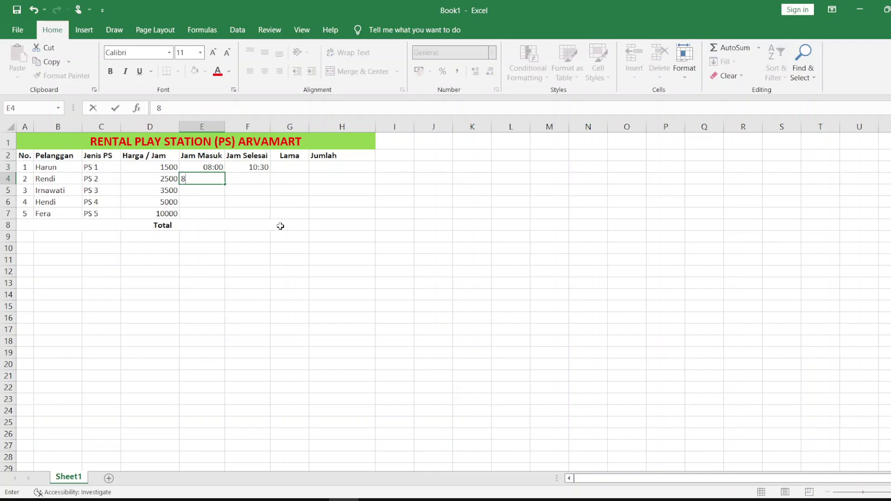
text(:30)
key(Tab)
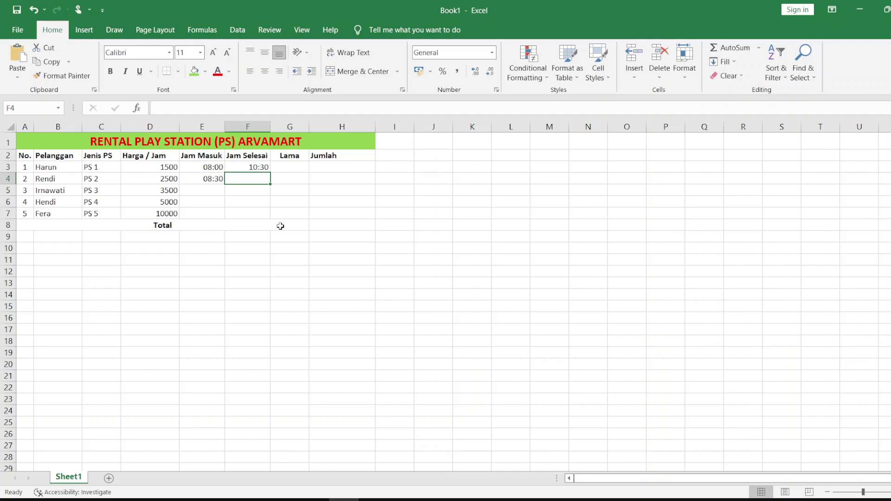
text(10)
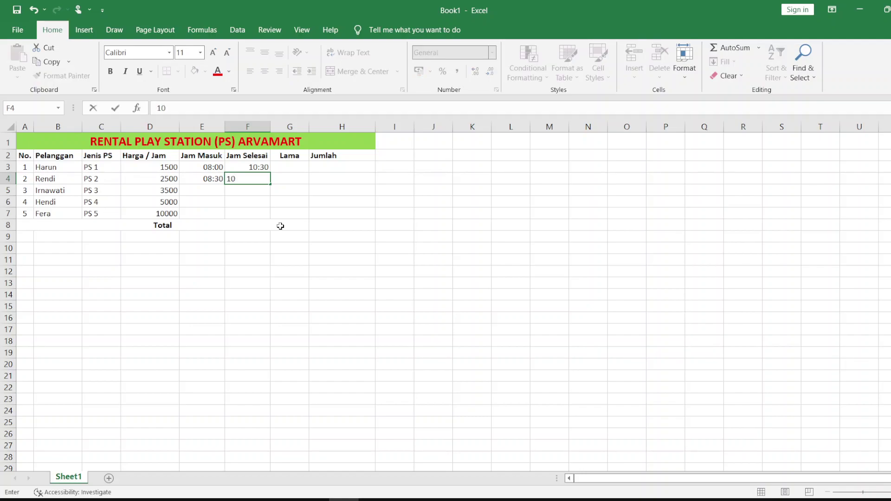
text(:00)
key(Return)
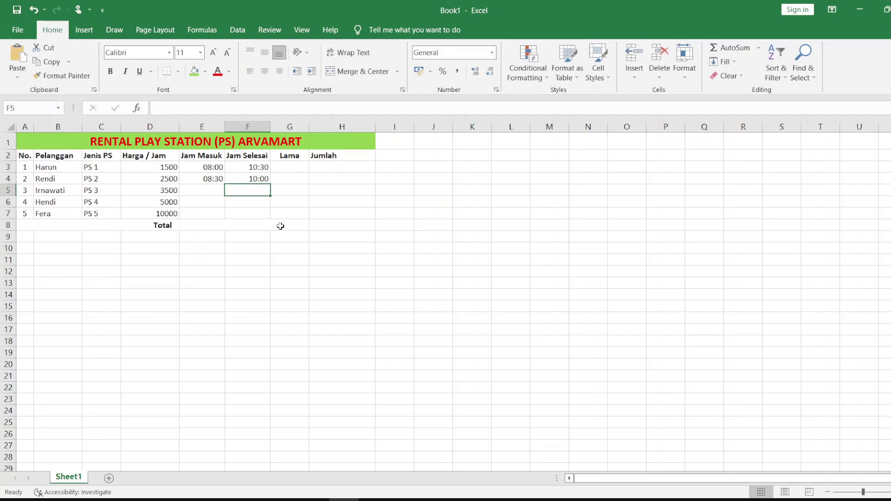
Step: Enter the third rental's times, 9:00 to 11:00, in row 5
key(Left)
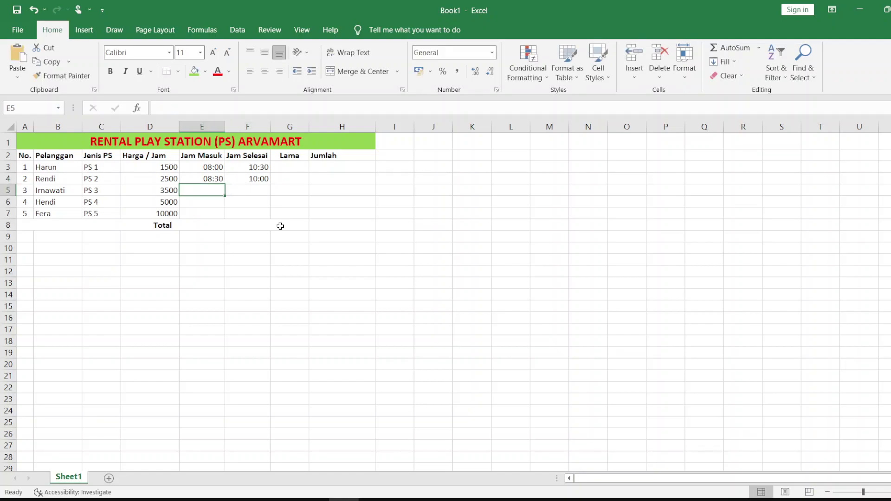
text(9)
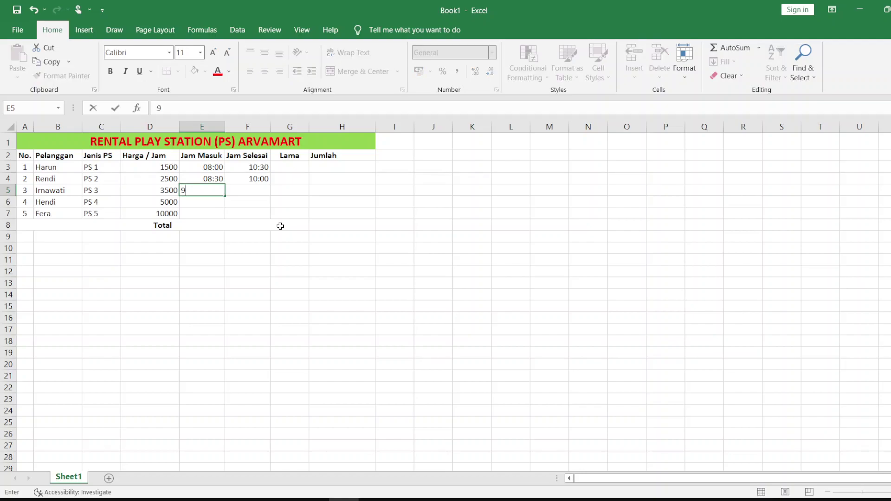
text(:0)
text(0)
key(Tab)
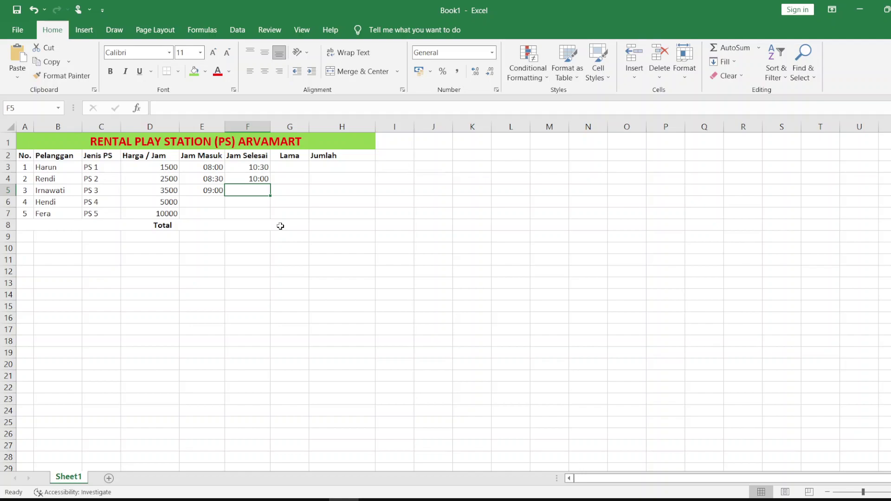
text(1)
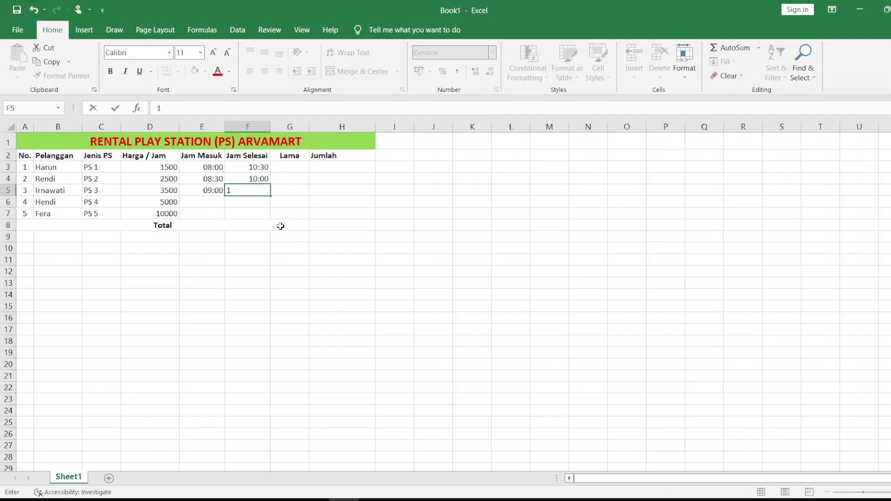
text(1:)
text(00)
key(Return)
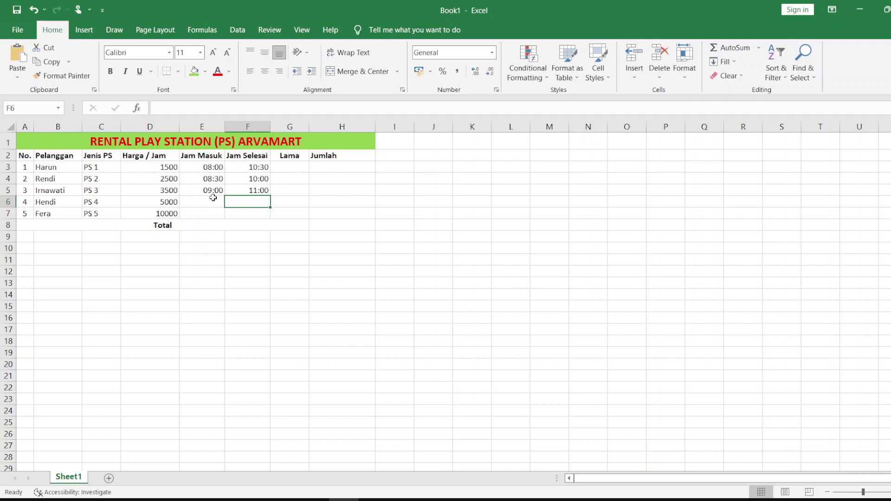
Step: Enter the fourth rental's times, 10:30 to 12:30, in E6:F6
click(205, 204)
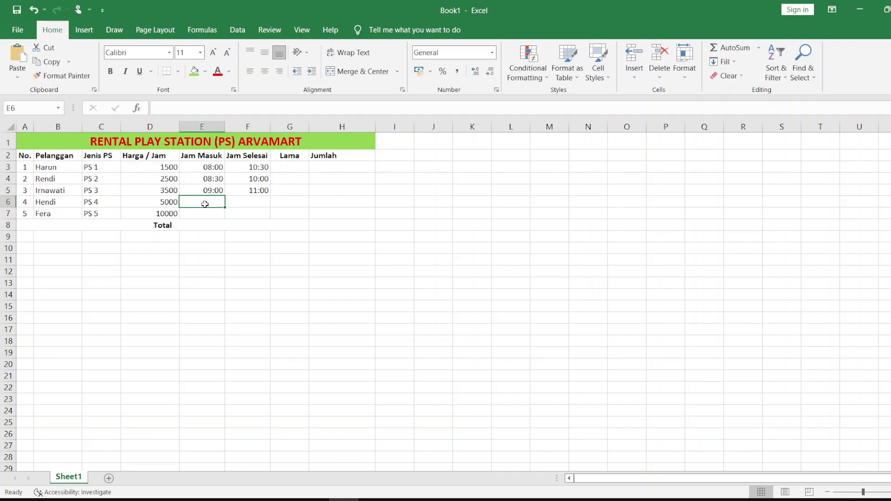
text(10:)
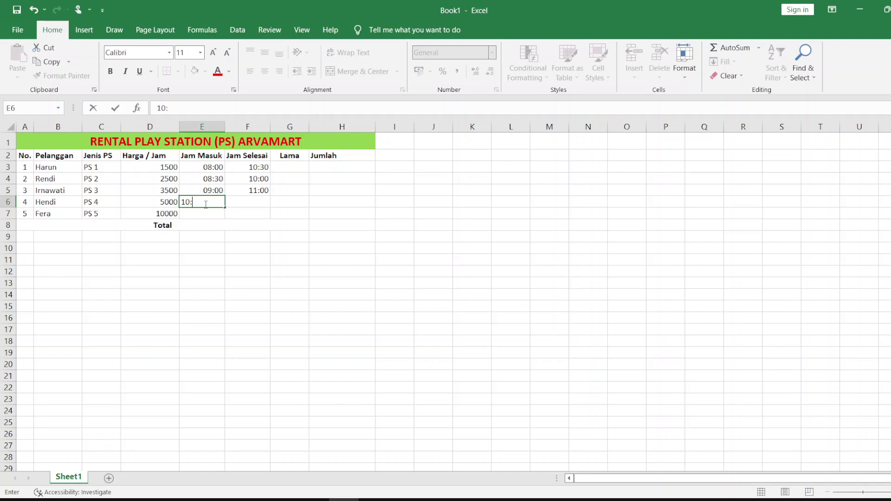
text(30)
key(Tab)
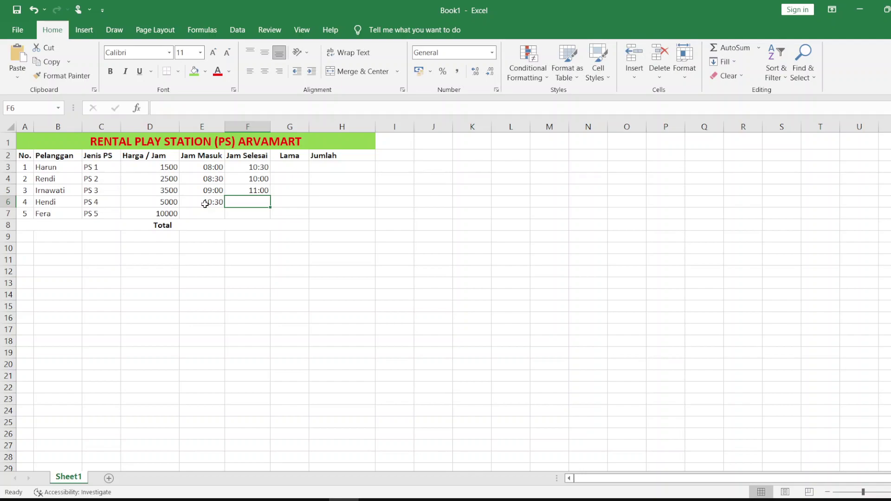
text(1)
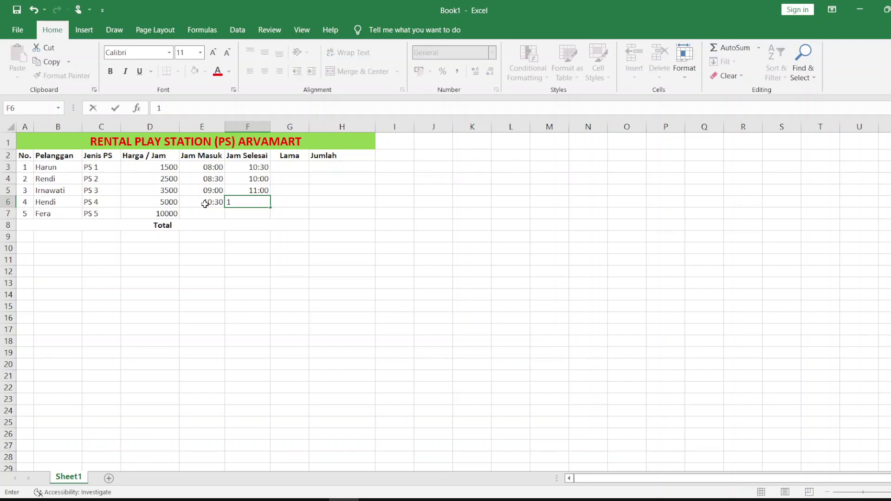
text(2:)
text(30)
click(219, 202)
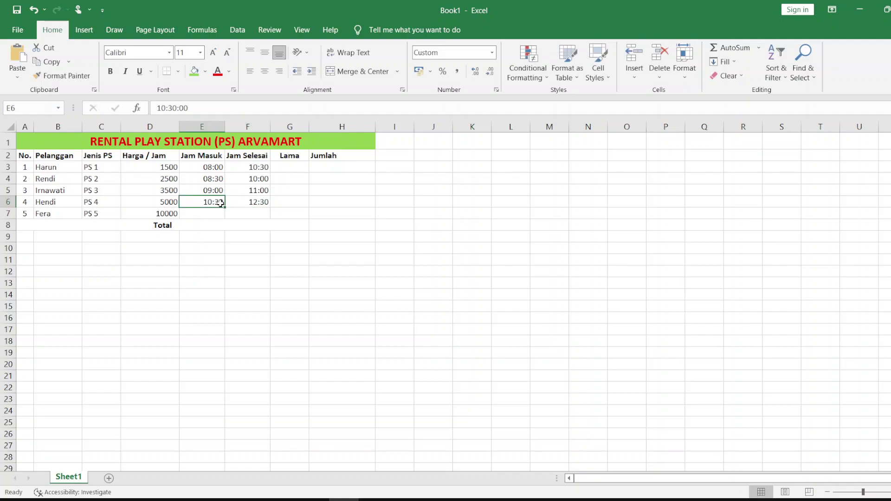
Step: Enter 10:45 and 13:15 as the fifth rental's times in E7:F7
click(214, 213)
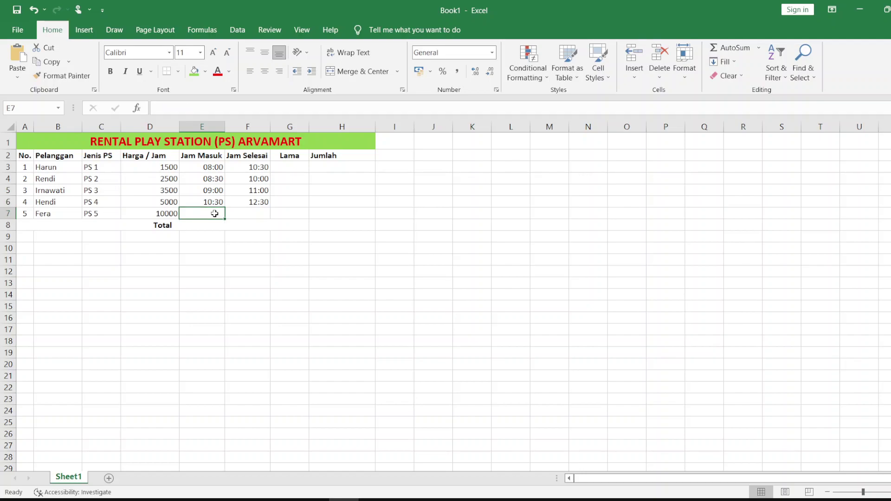
text(1)
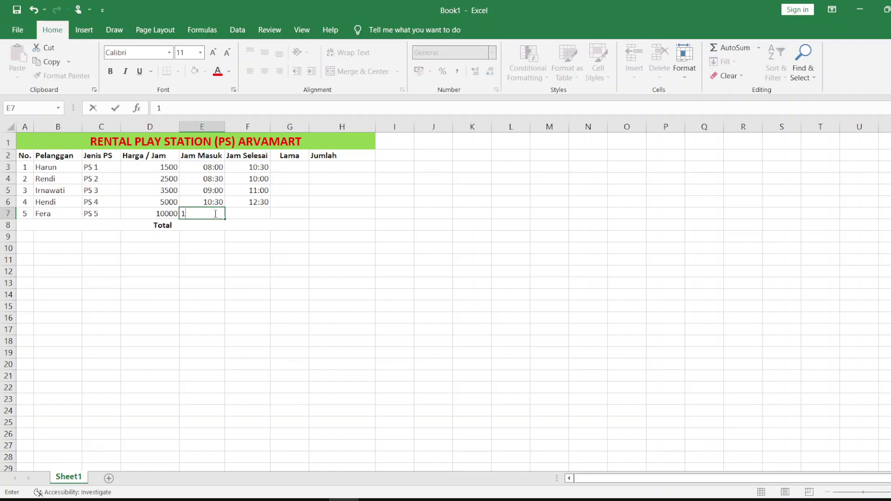
text(0)
text(:)
text(4)
text(5)
key(Tab)
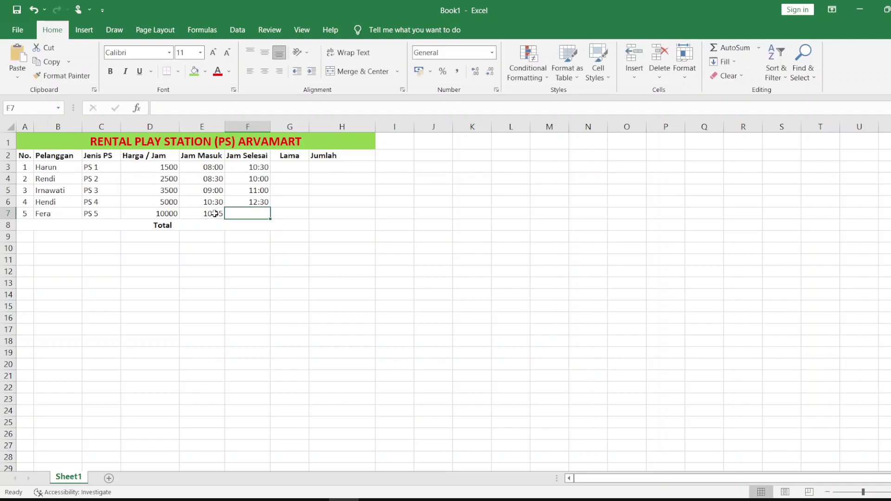
text(13)
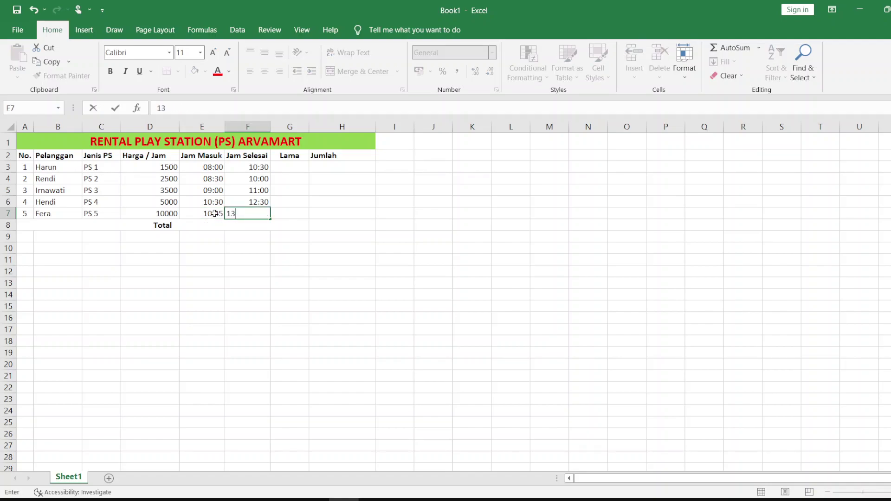
text(:1)
text(5)
key(Return)
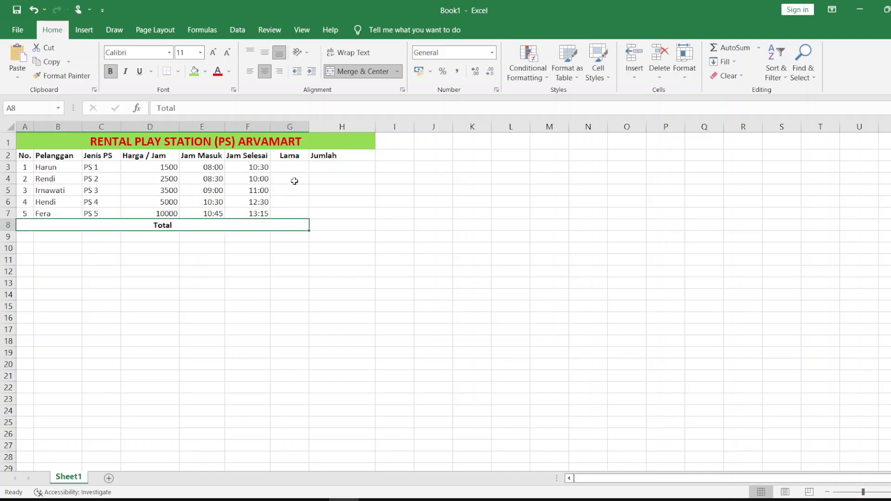
Step: Apply All Borders to the whole rental table A2:H8
click(28, 156)
drag(28, 156, 357, 224)
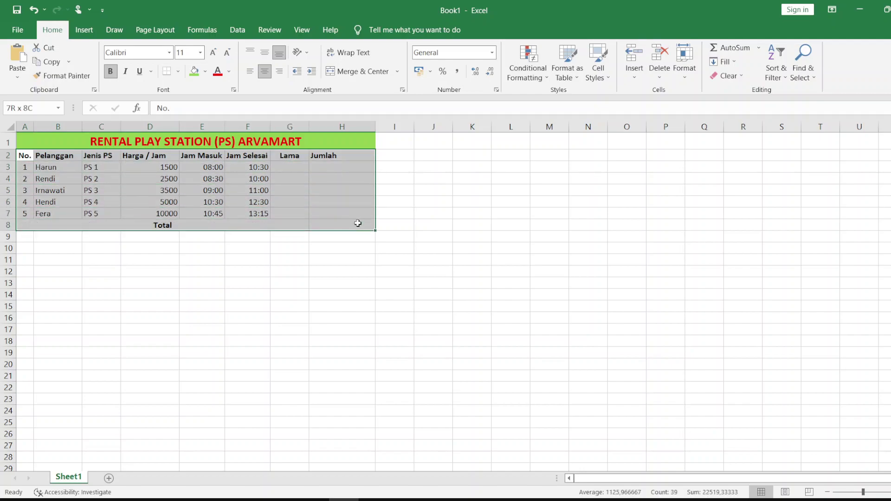
click(178, 70)
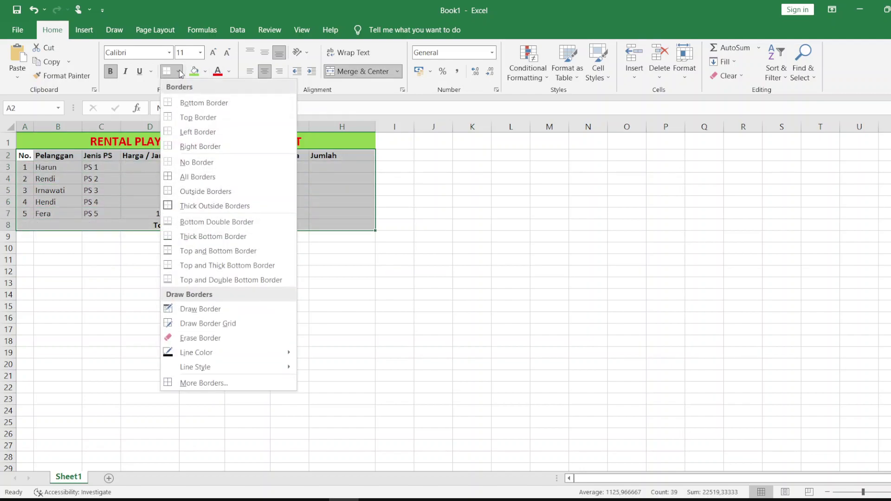
click(194, 179)
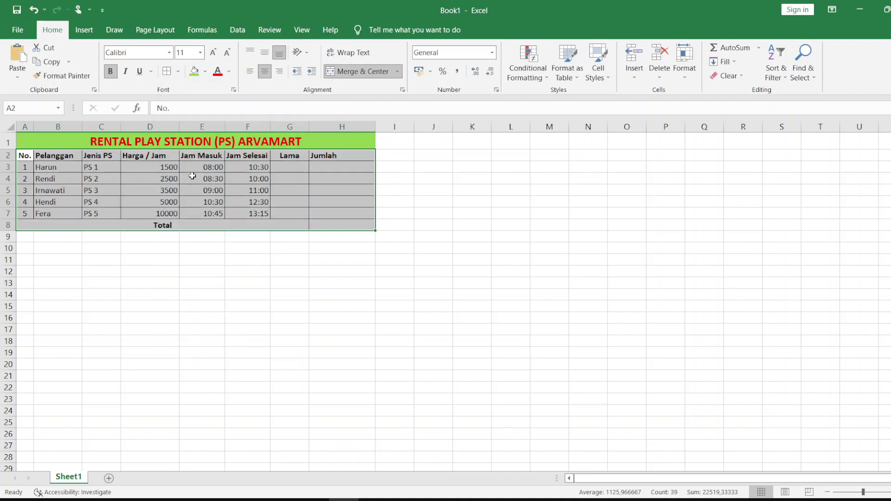
click(192, 177)
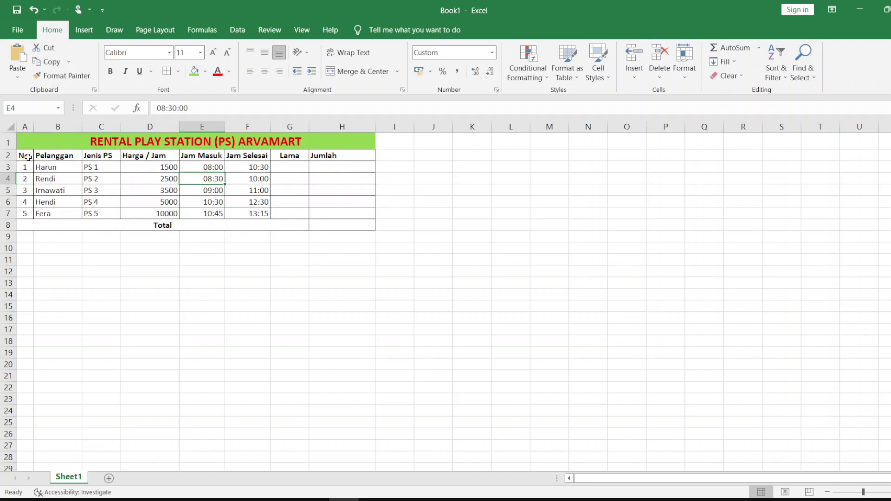
Step: Fill the header row A2:H2 with yellow
click(28, 157)
drag(27, 157, 324, 155)
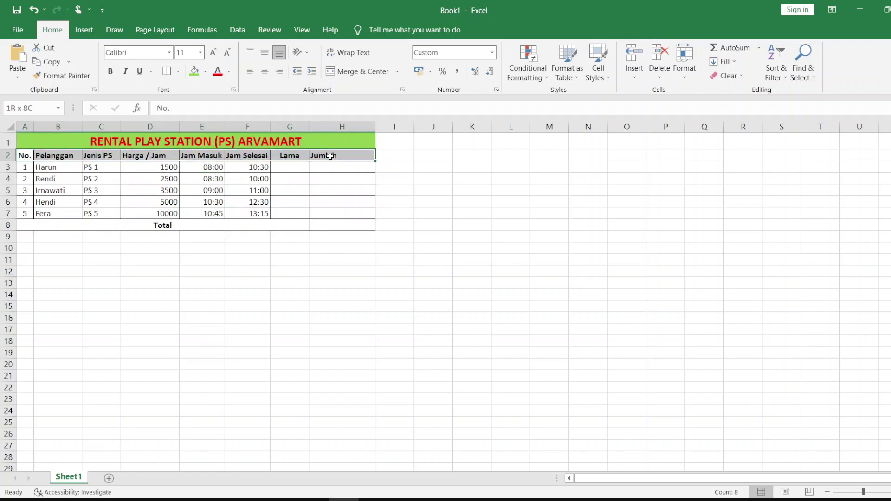
click(204, 71)
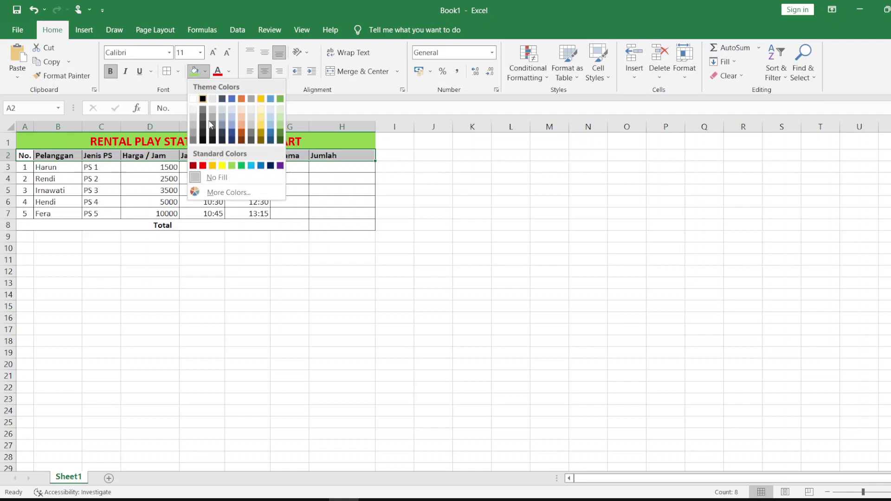
click(223, 166)
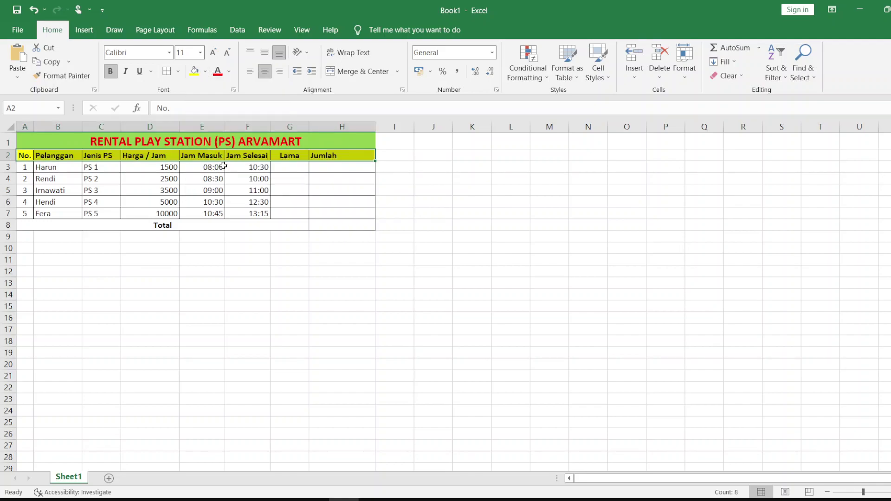
click(304, 168)
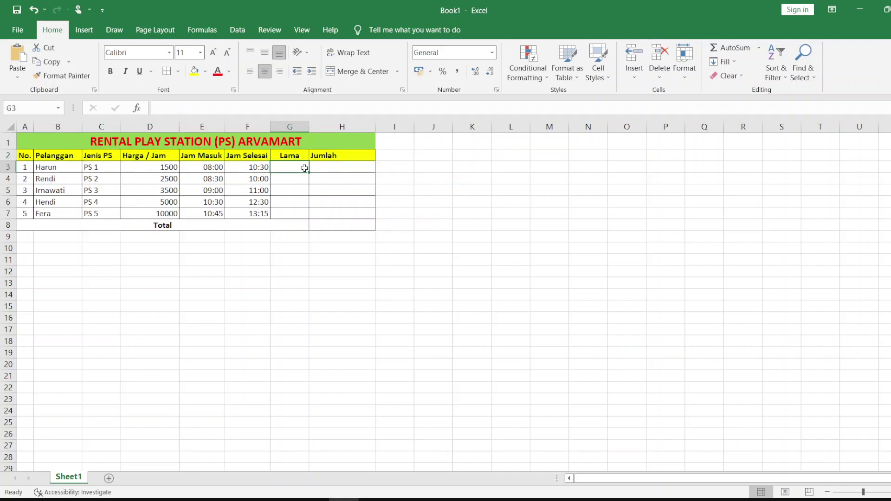
Step: Enter =(F3-E3)*24 in G3 and fill it down through G7
text(=)
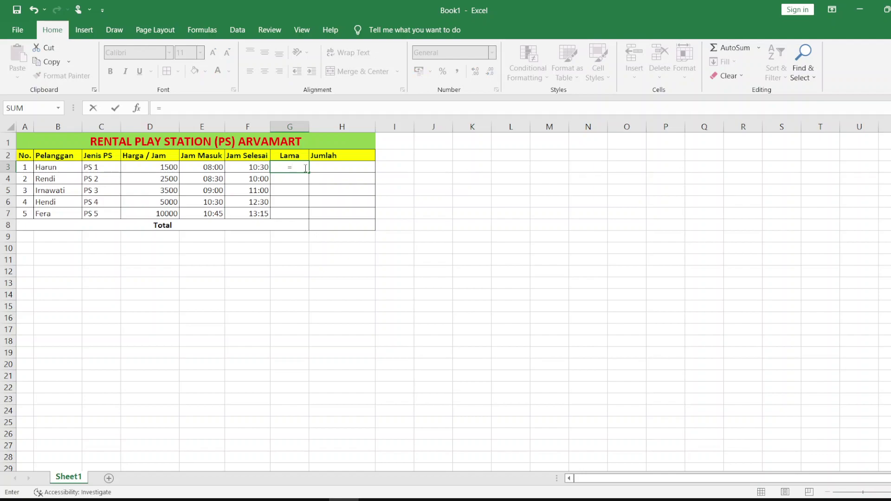
text(()
click(264, 168)
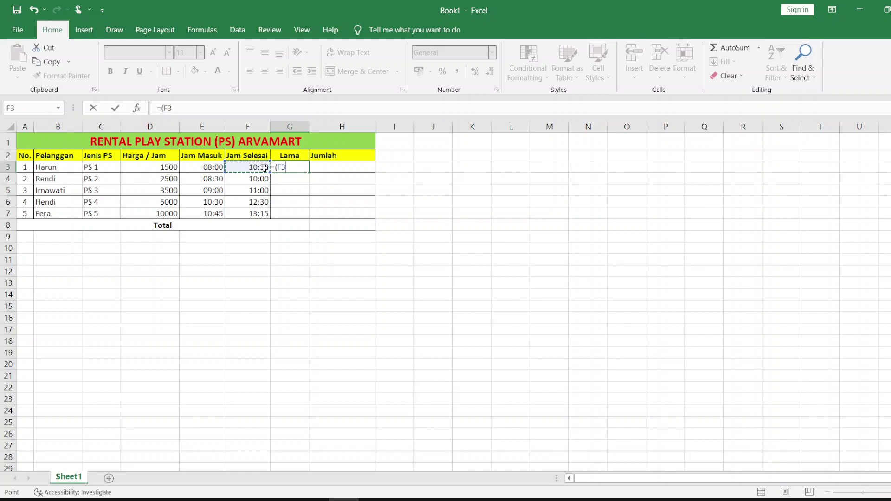
key(Num_Lock)
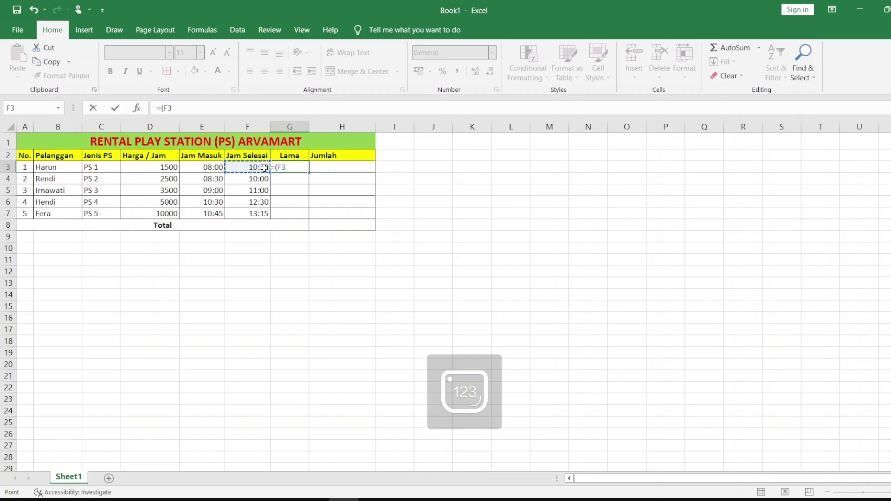
text(-)
click(211, 168)
text())
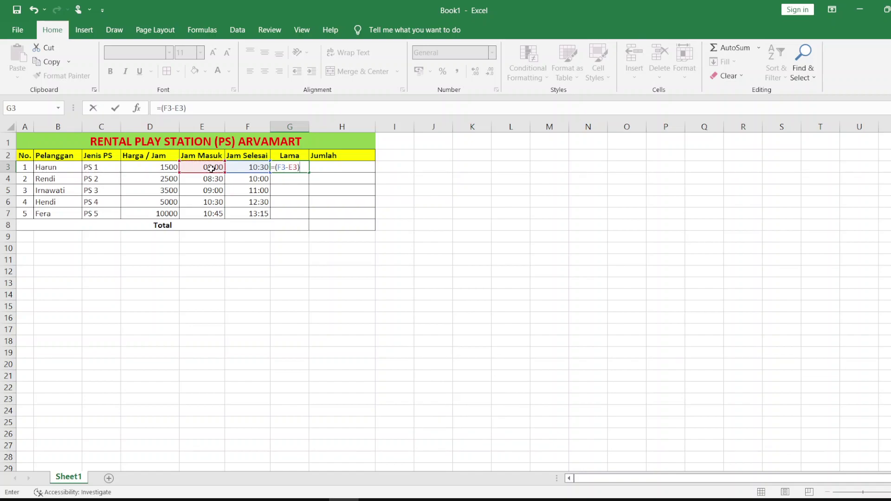
text(*)
text(24)
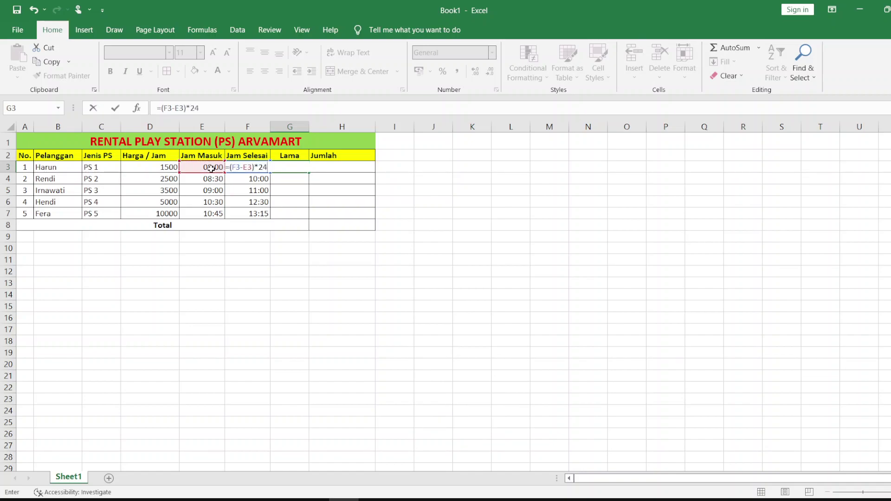
key(Return)
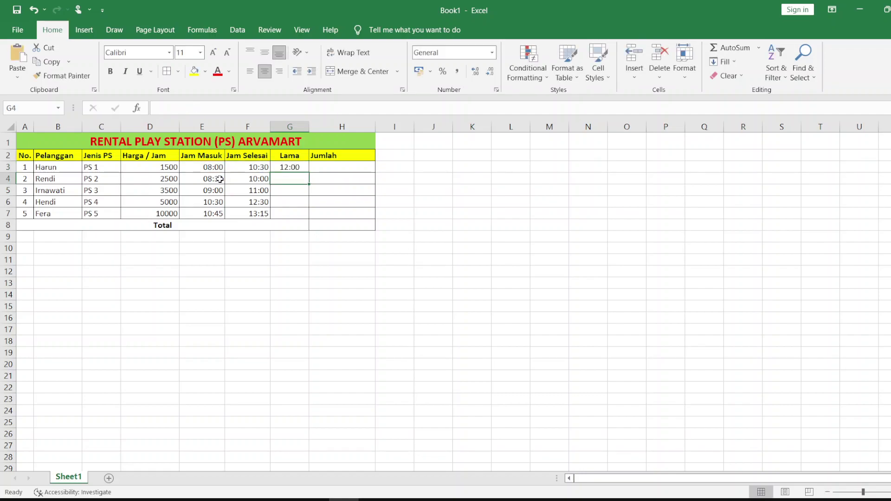
click(298, 169)
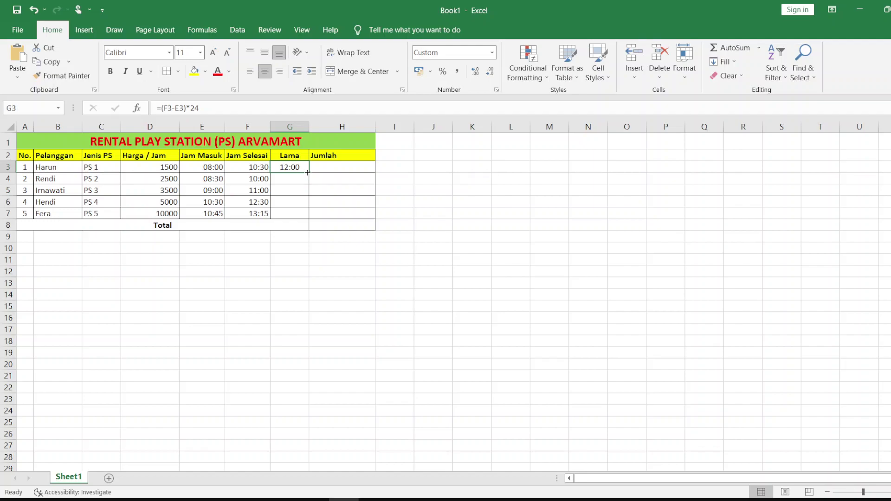
drag(308, 173, 308, 217)
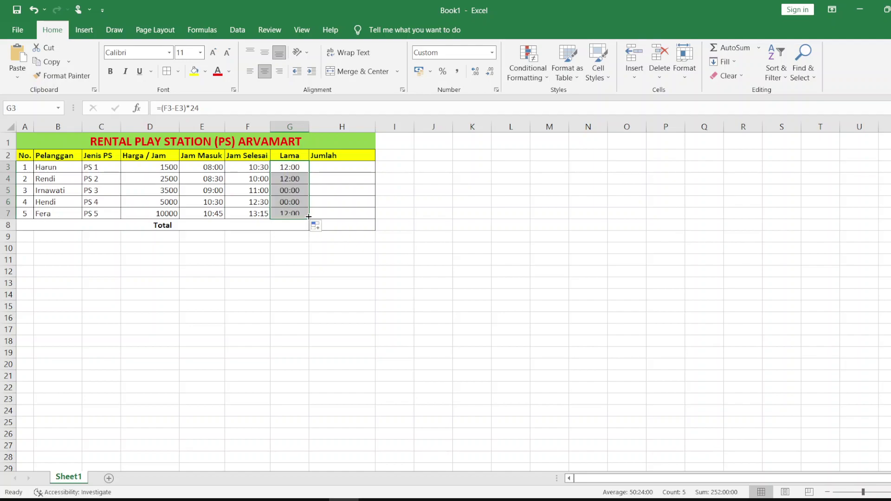
Step: Format the Lama cells G3:G7 as Number with 1 decimal place
click(496, 90)
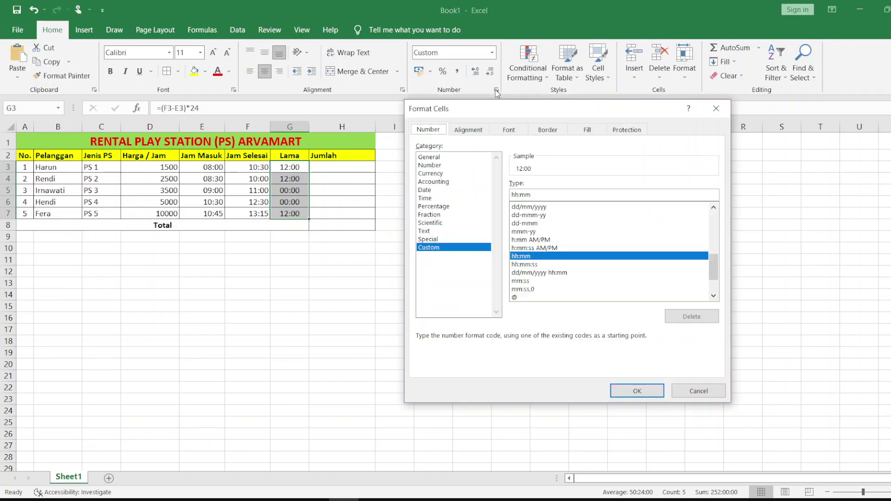
click(453, 167)
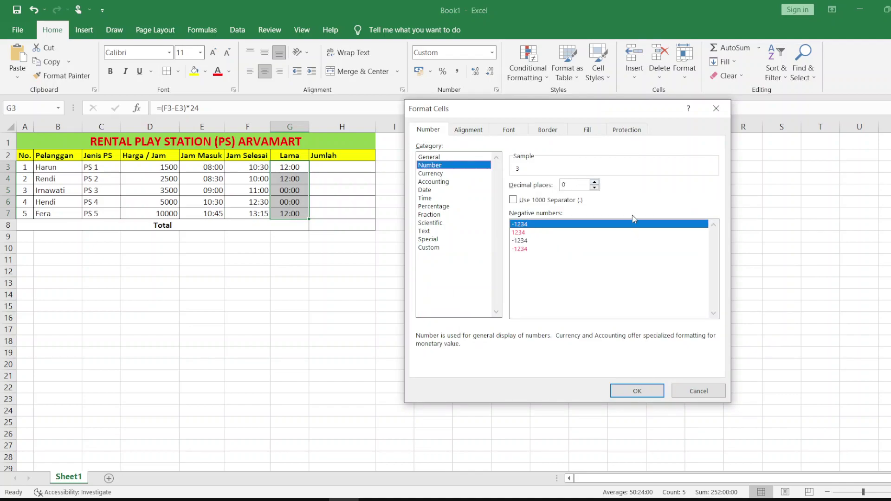
click(595, 182)
click(622, 392)
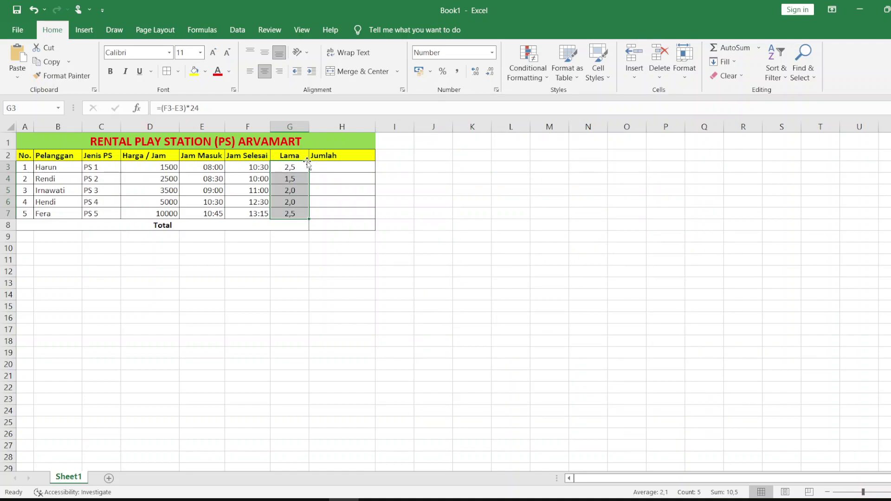
click(298, 180)
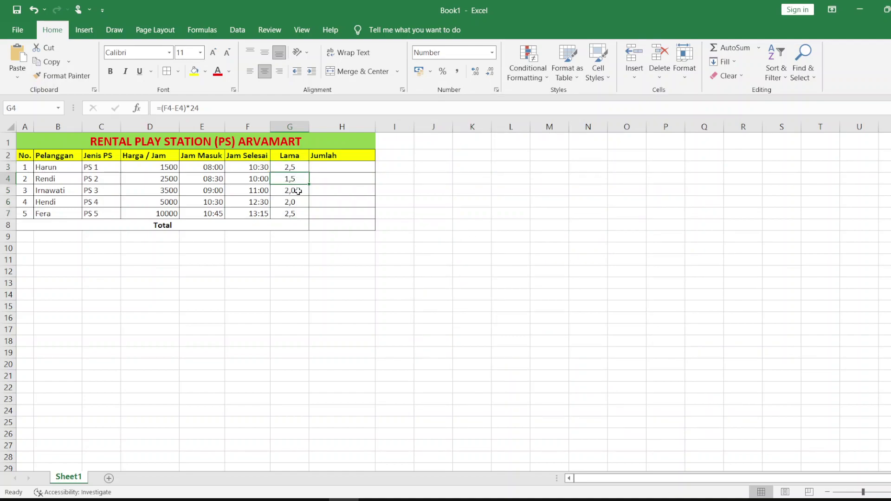
Step: Decrease the decimals in G5 and G6 so both read 2
click(298, 190)
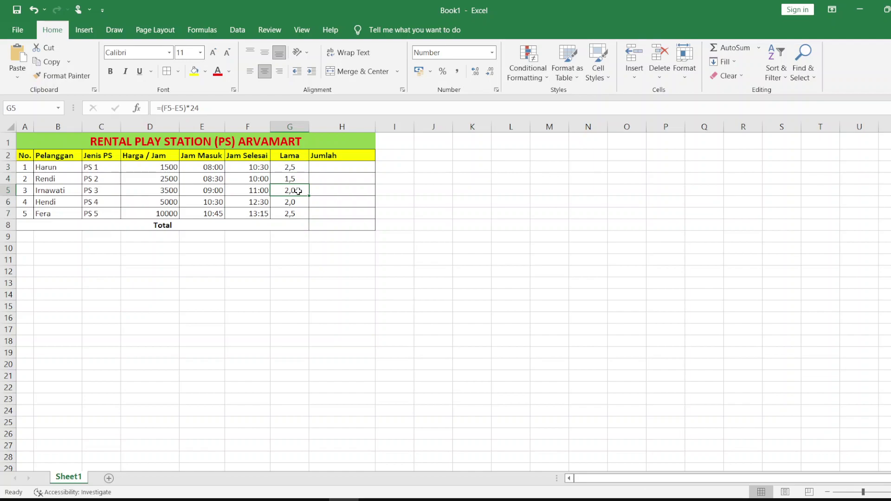
click(476, 72)
click(488, 77)
click(489, 76)
click(304, 201)
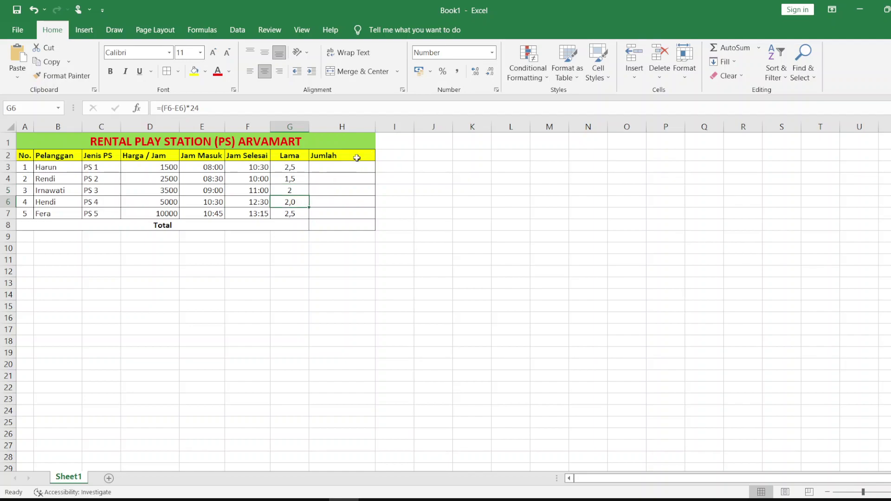
click(490, 72)
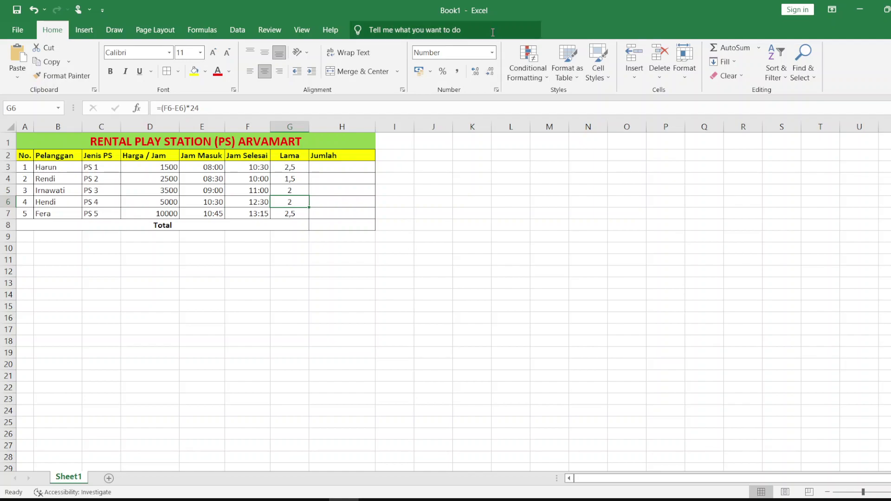
click(336, 170)
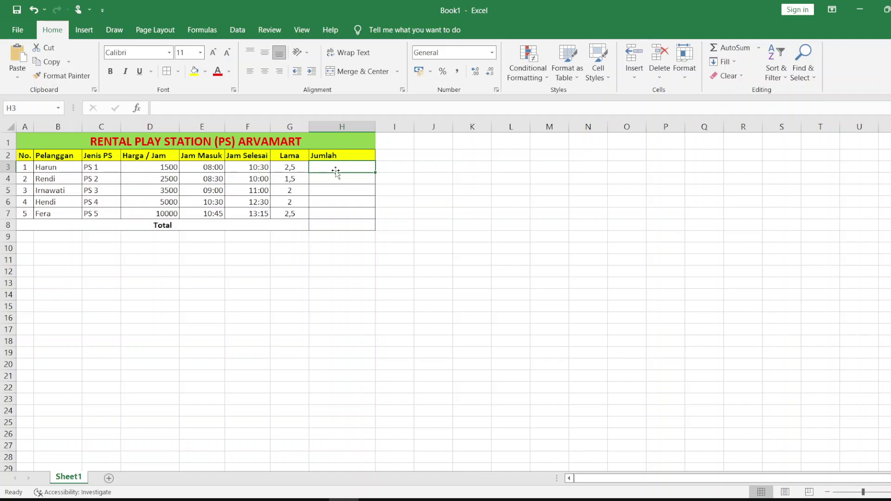
Step: Enter =D3*G3 in H3 and copy it down to H7
text(=)
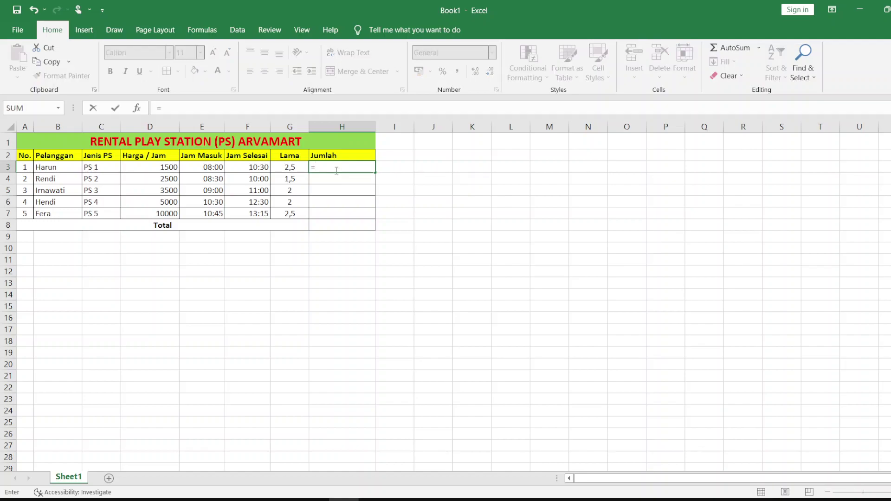
click(154, 165)
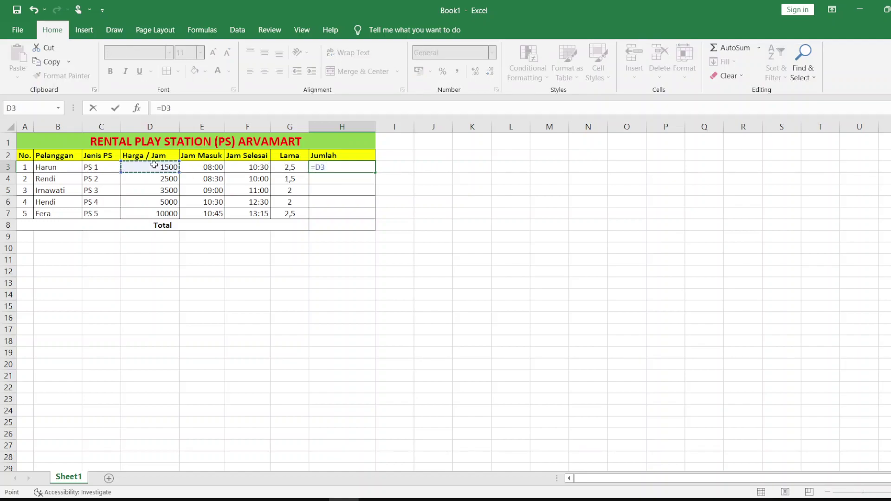
text(*)
click(290, 169)
key(Return)
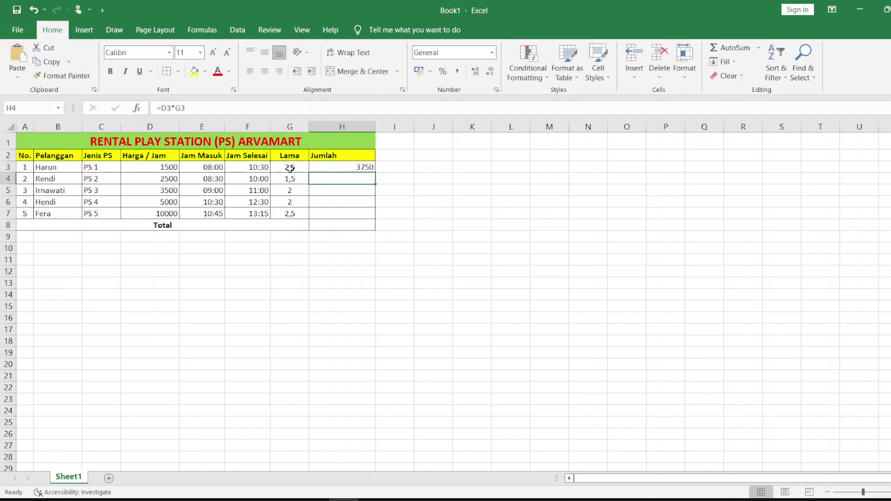
click(346, 168)
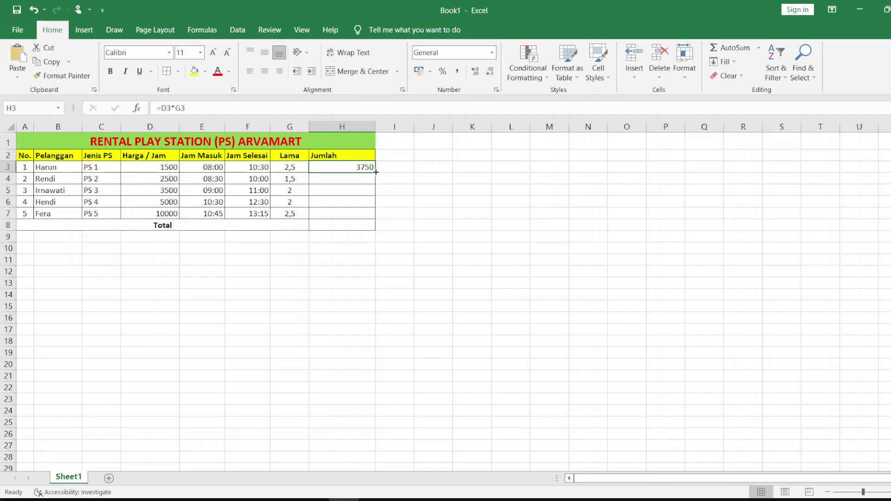
drag(376, 173, 372, 217)
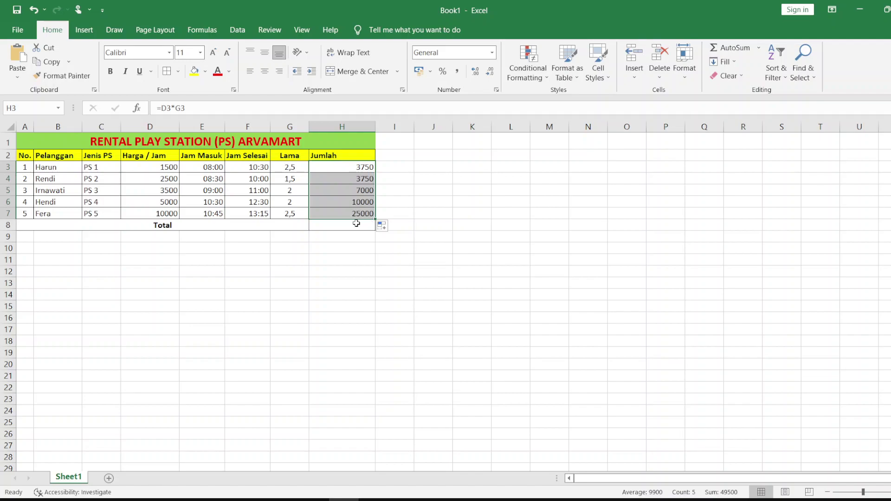
click(357, 223)
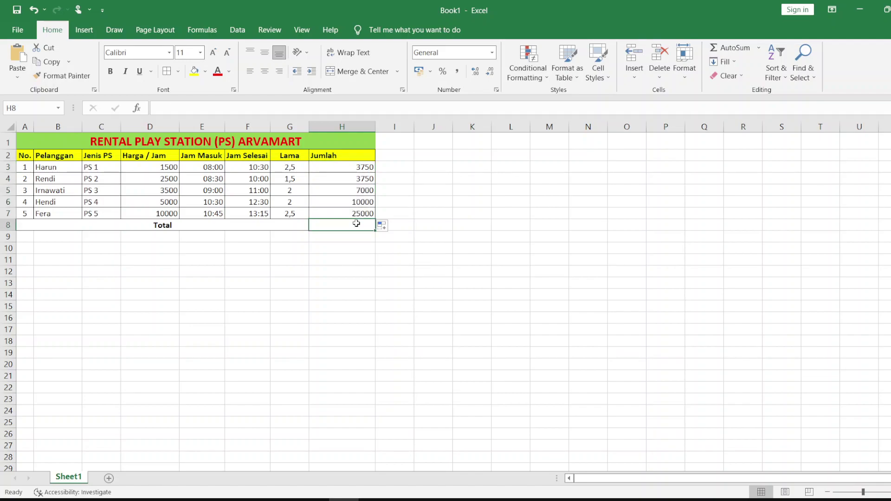
Step: Insert =SUM(H3:H7) in H8 with AutoSum, giving a total of 49500
text(=)
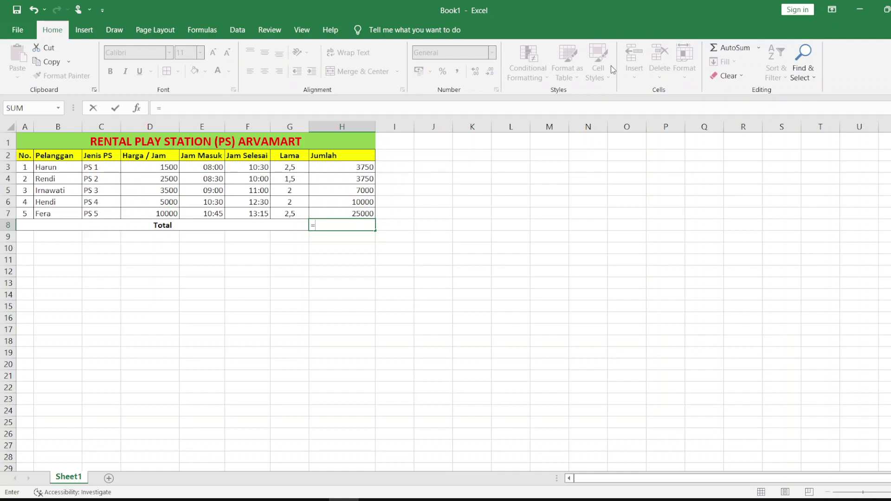
click(759, 48)
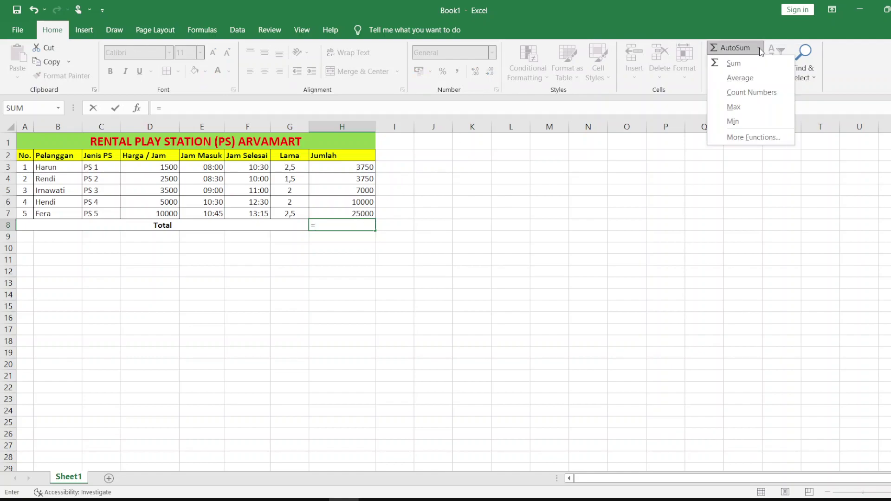
click(742, 64)
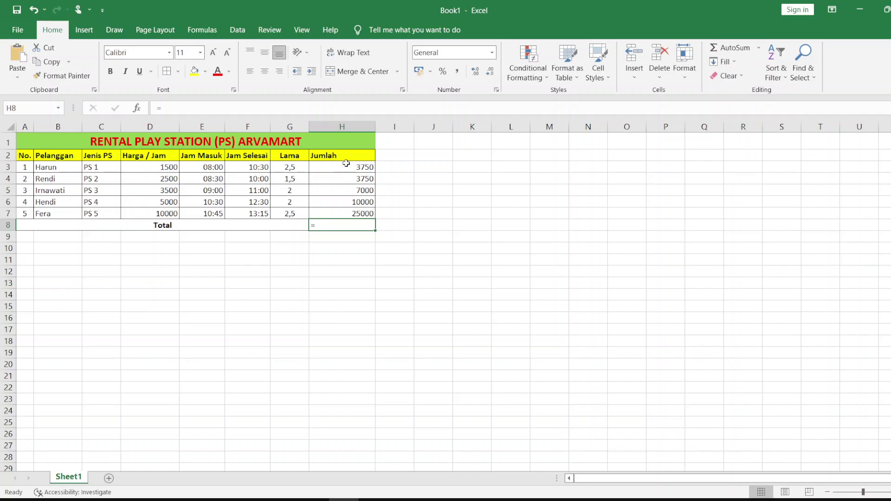
drag(345, 167, 345, 196)
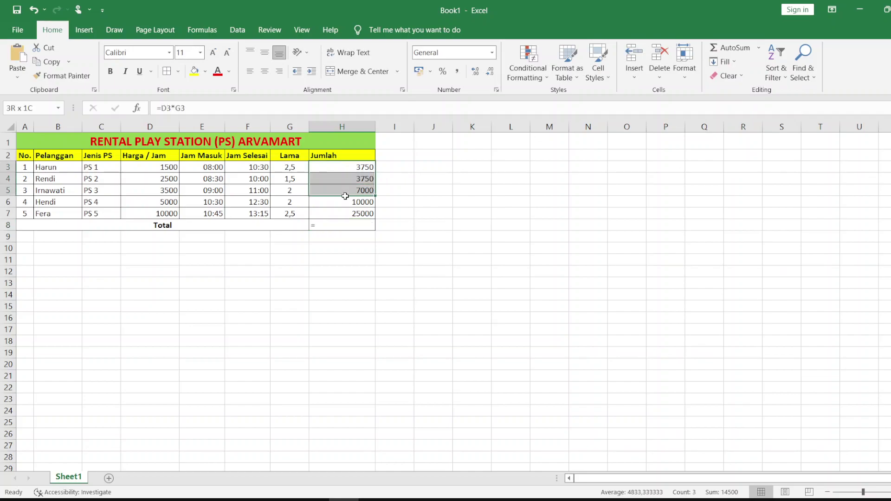
click(337, 224)
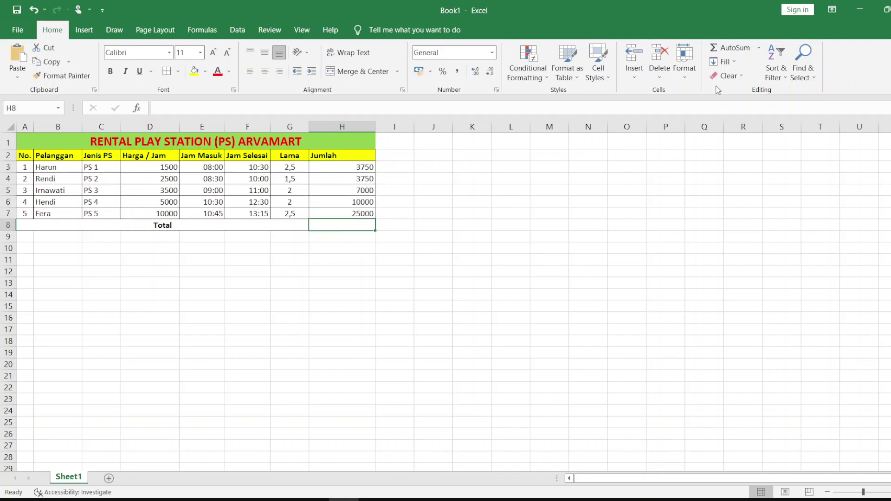
click(759, 47)
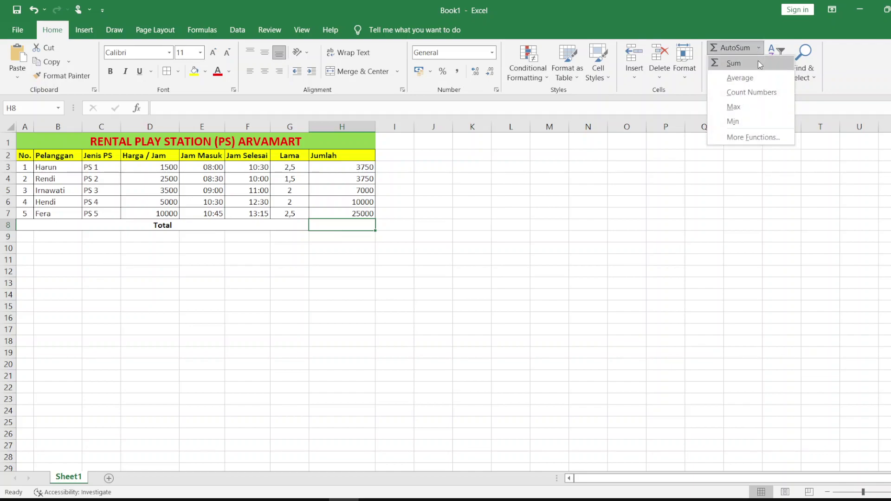
click(758, 63)
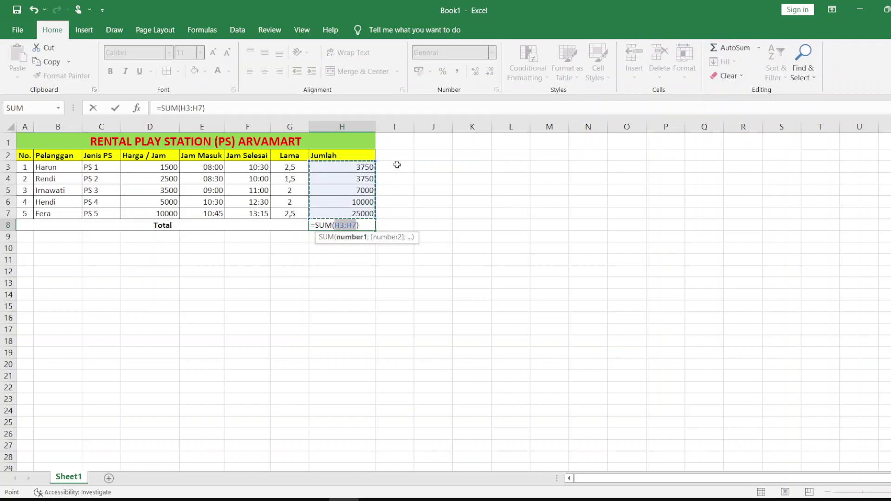
key(Return)
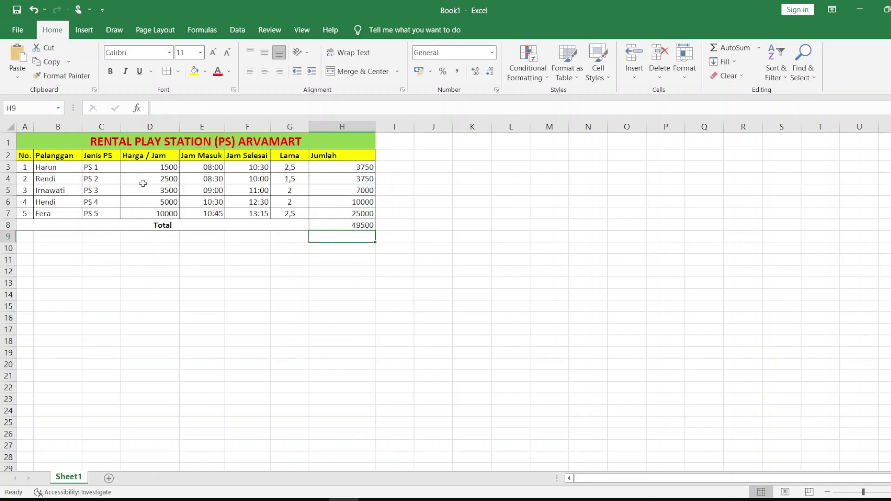
drag(157, 168, 158, 213)
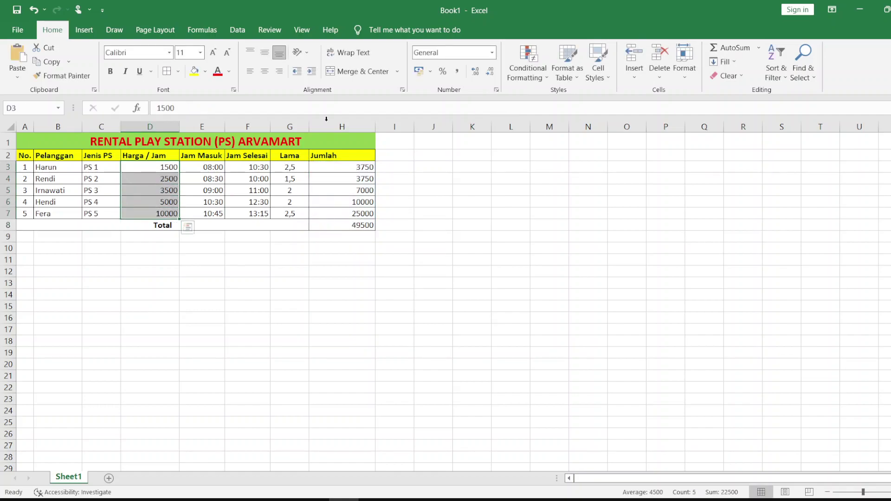
Step: Apply Accounting format to D3:D7 so prices read Rp 1.500 to Rp 10.000
click(492, 54)
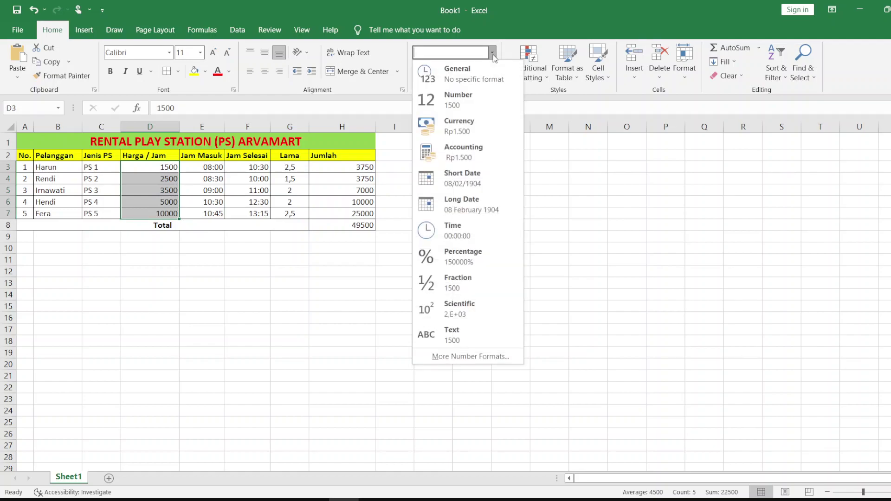
click(460, 152)
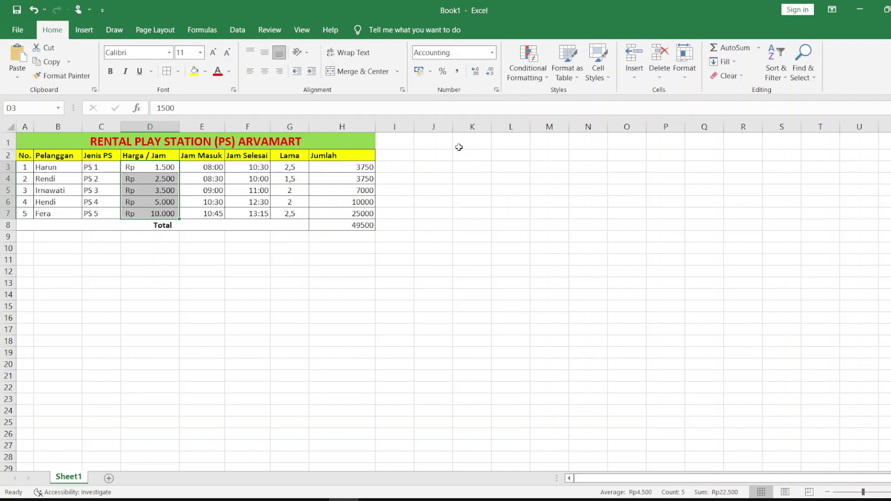
Step: Give the times in E3:F7 the custom h:mm AM/PM format, then select the Jumlah amounts
click(214, 166)
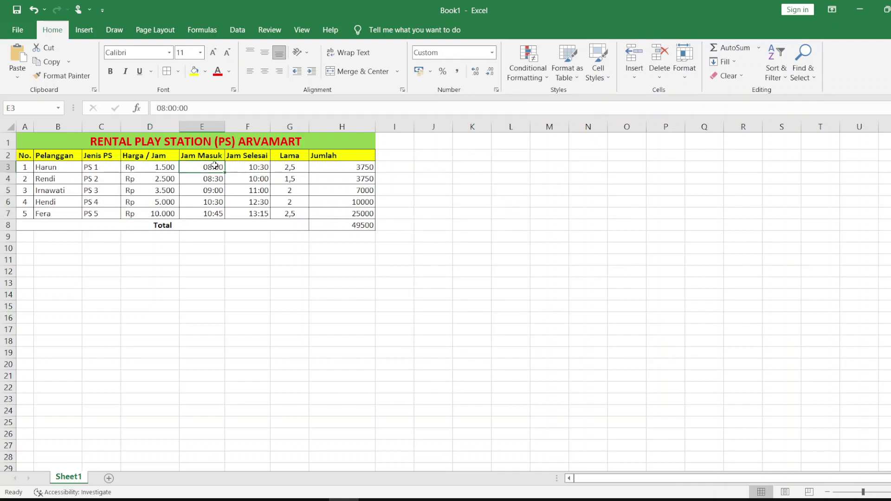
drag(214, 165, 256, 213)
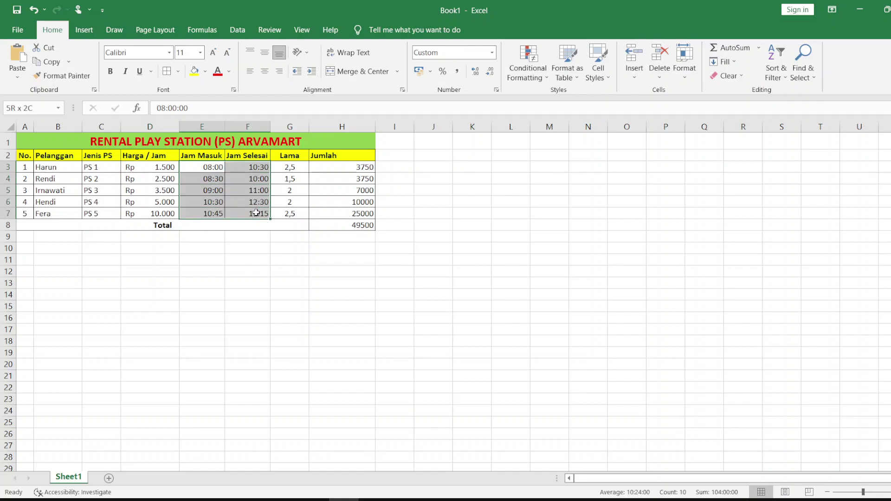
click(496, 89)
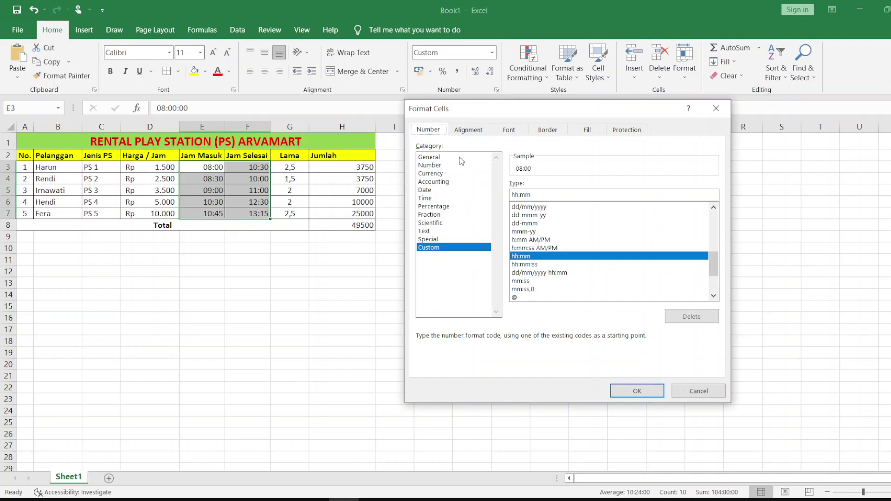
click(432, 199)
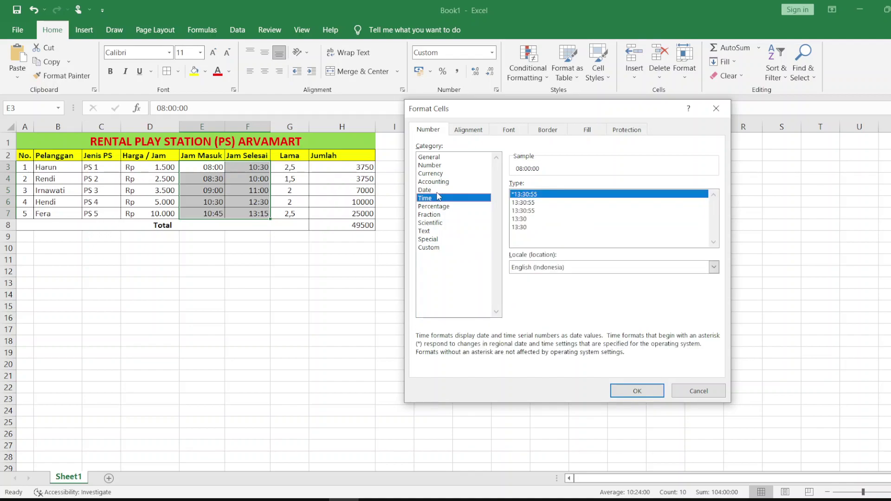
click(433, 247)
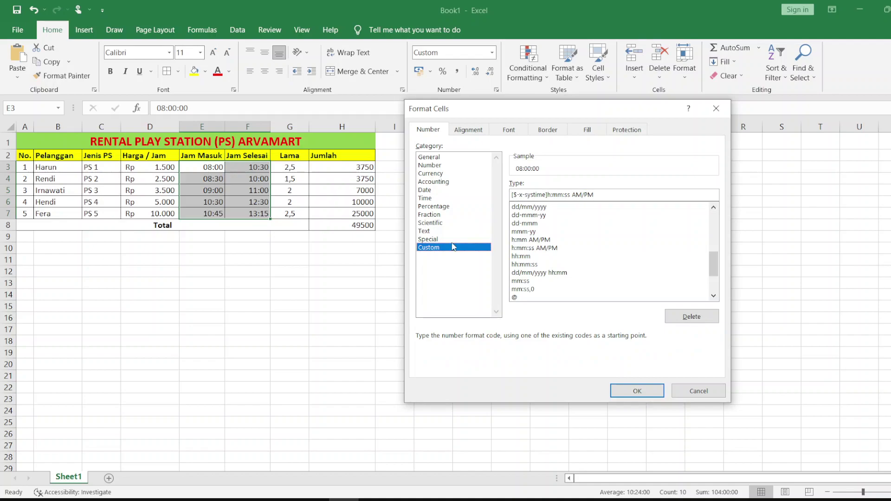
click(531, 240)
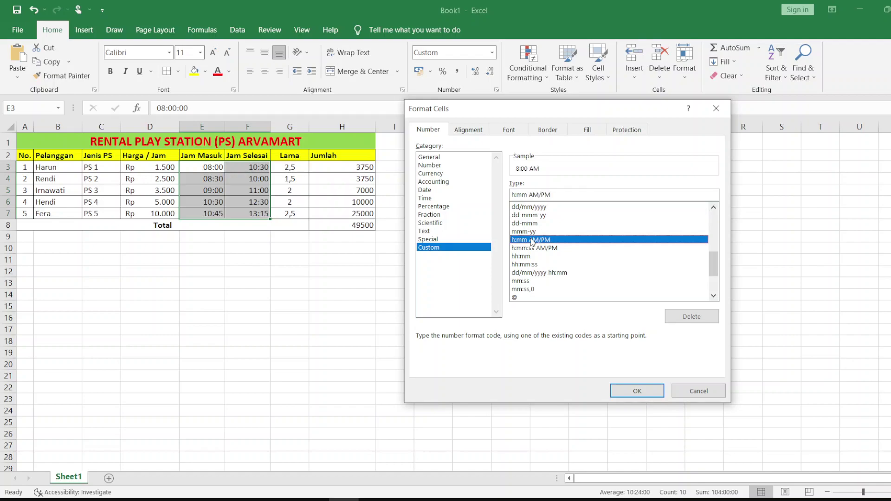
click(649, 393)
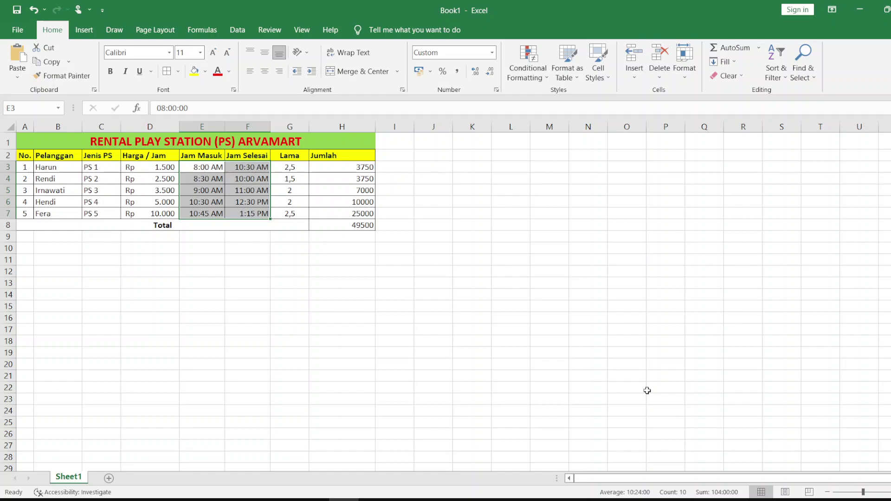
click(360, 168)
drag(360, 168, 359, 225)
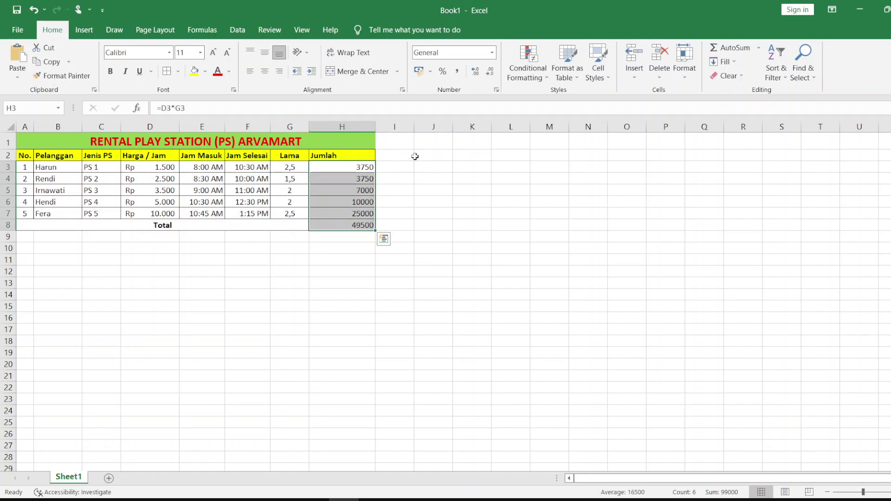
Step: Format the Jumlah amounts H3:H8 as Accounting with the Rp currency symbol
click(496, 89)
click(448, 190)
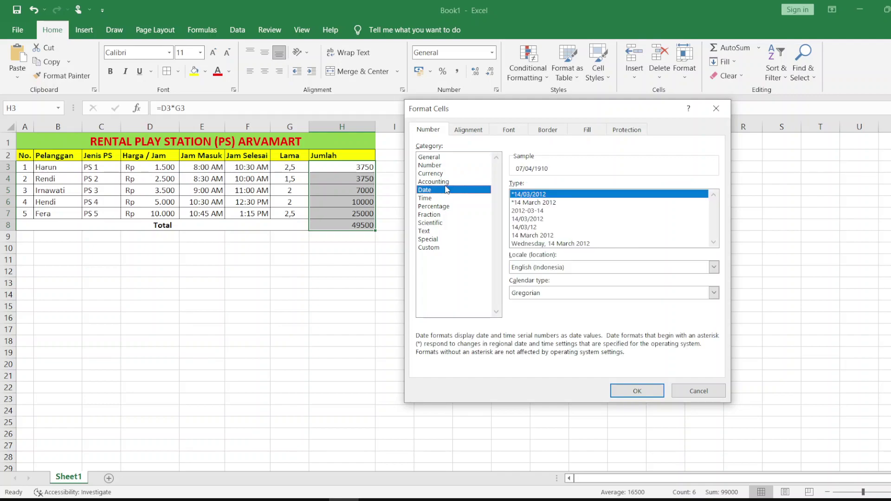
click(462, 182)
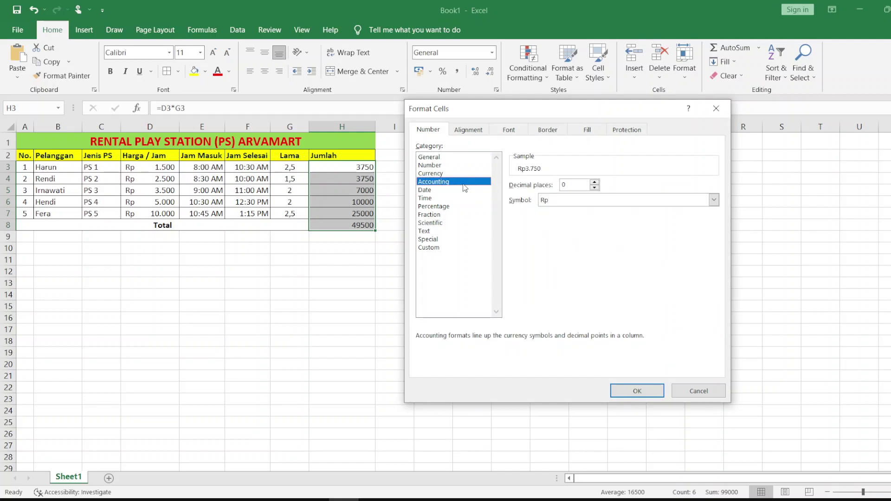
click(545, 201)
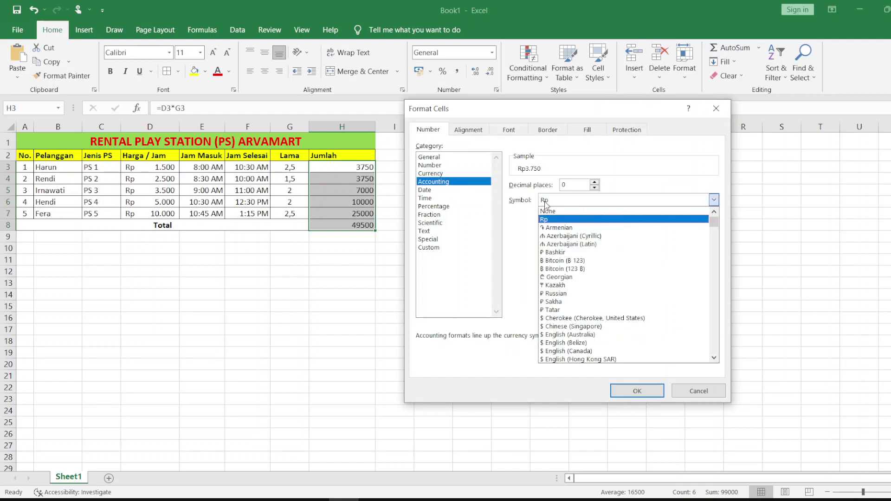
click(548, 220)
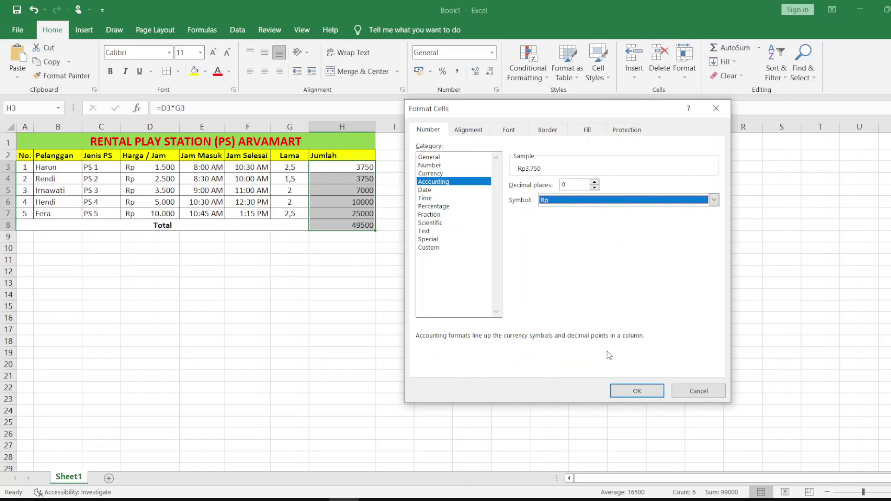
click(623, 389)
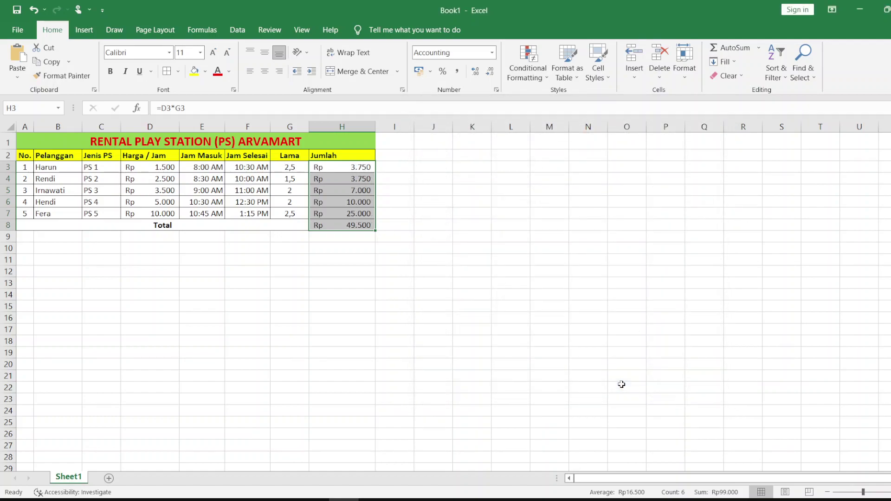
Step: Make the total amount in H8 bold and check the formatted amounts
click(348, 225)
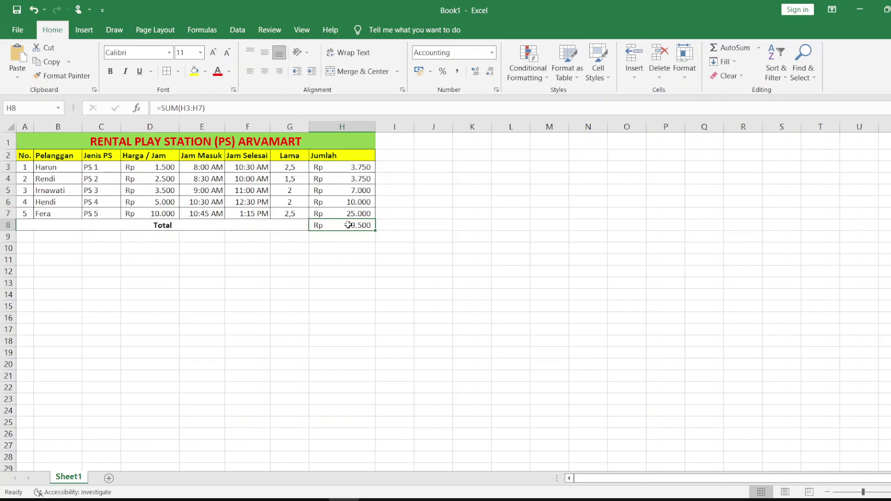
click(110, 72)
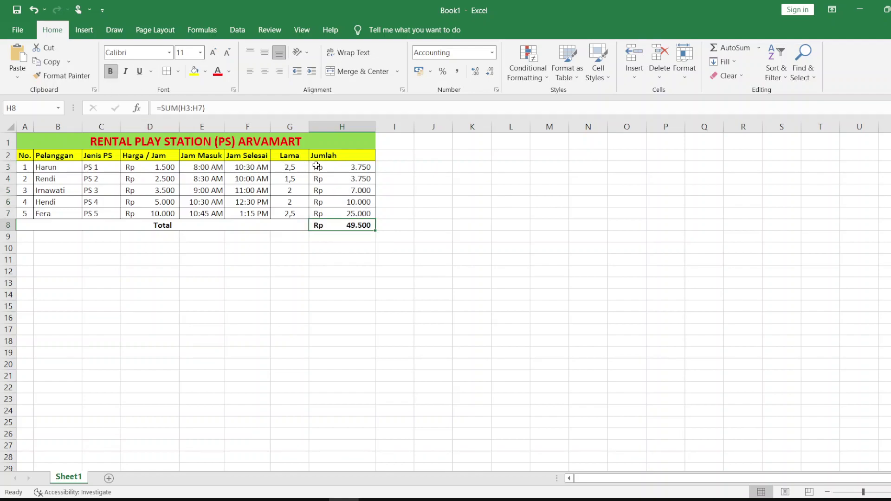
click(340, 170)
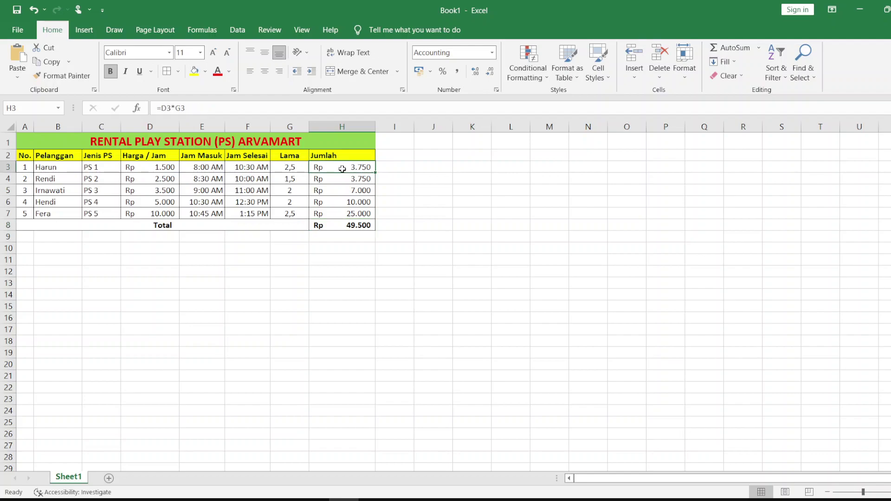
click(335, 225)
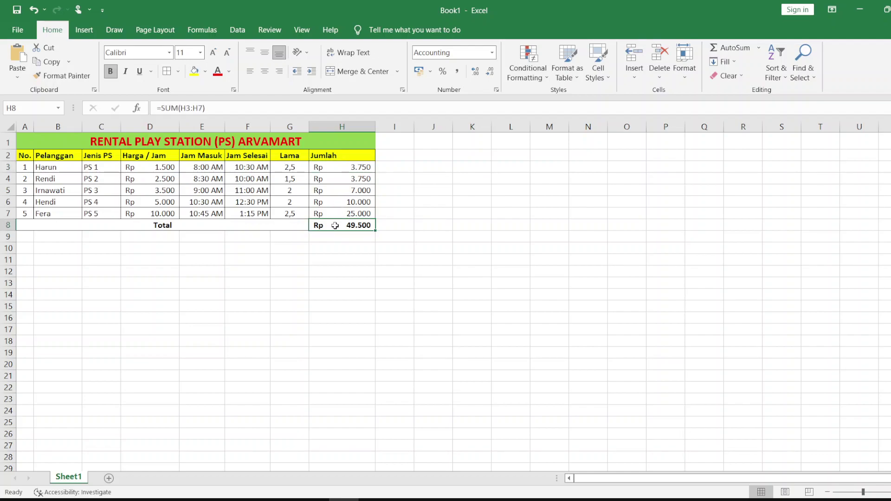